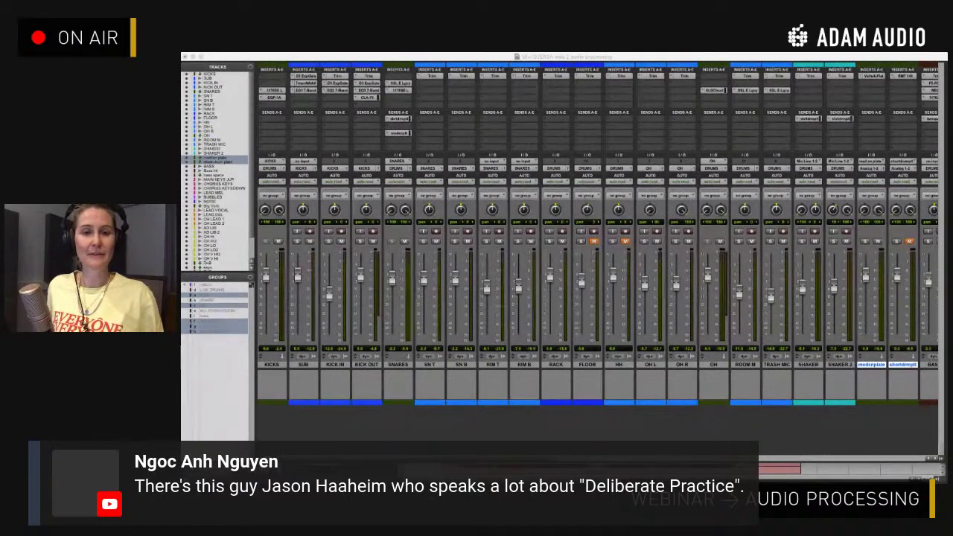
pyautogui.press('super+Tab')
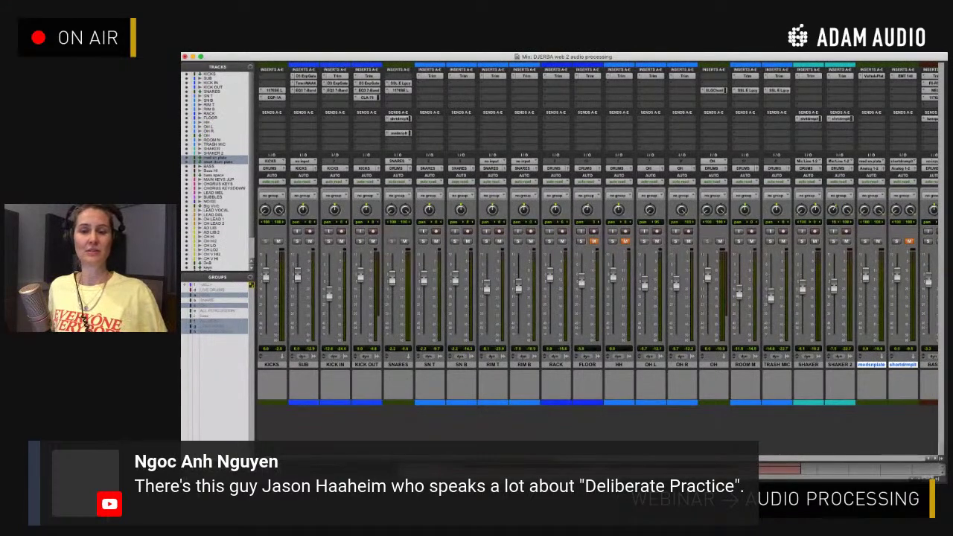
pyautogui.press('super+Tab')
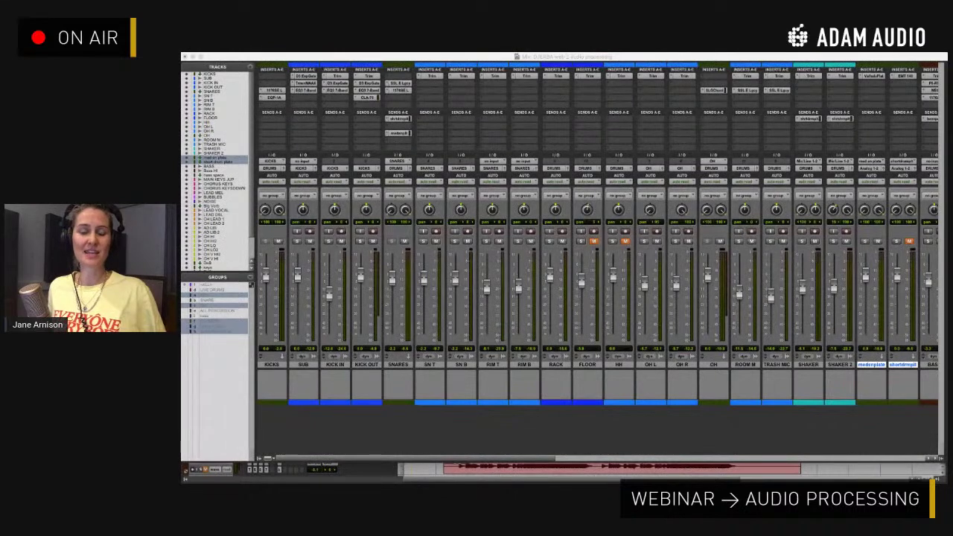
pyautogui.press('super+Tab')
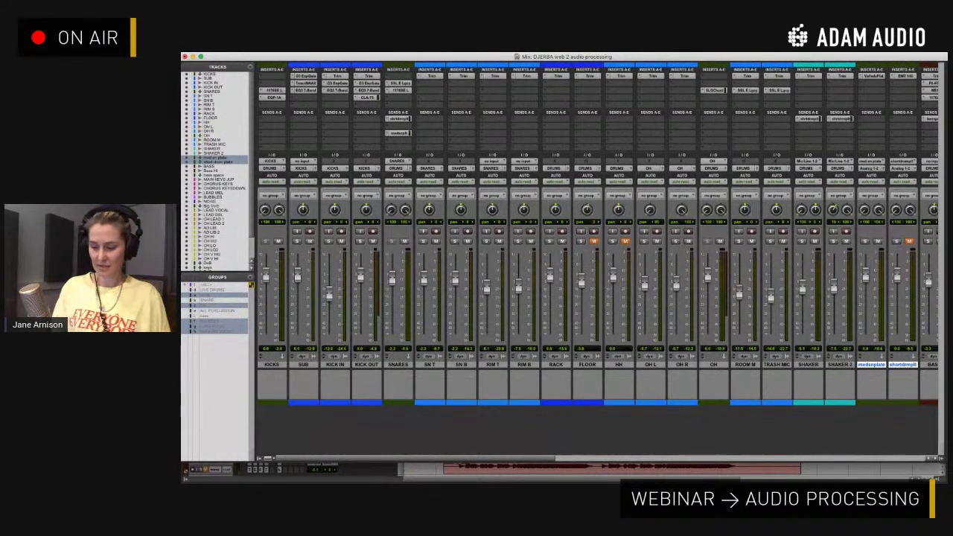
# Play the full arrangement from the start of the drum clips at bar 11 and stop after listening
pyautogui.press('super+equal')
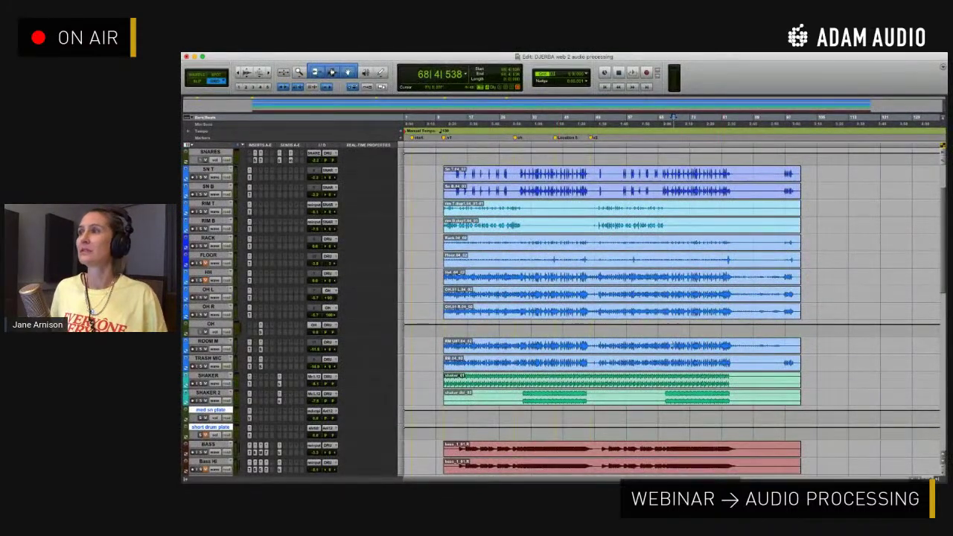
pyautogui.click(586, 192)
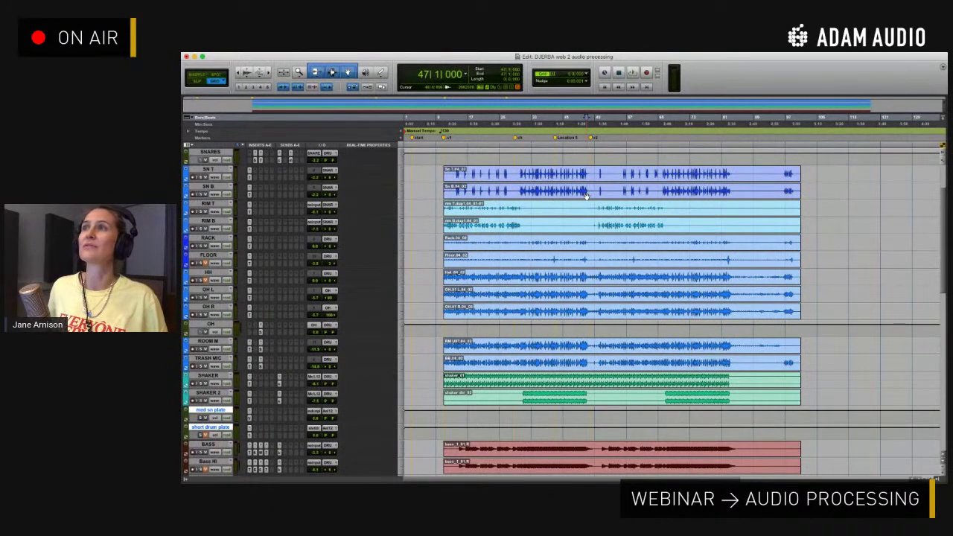
pyautogui.doubleClick(587, 192)
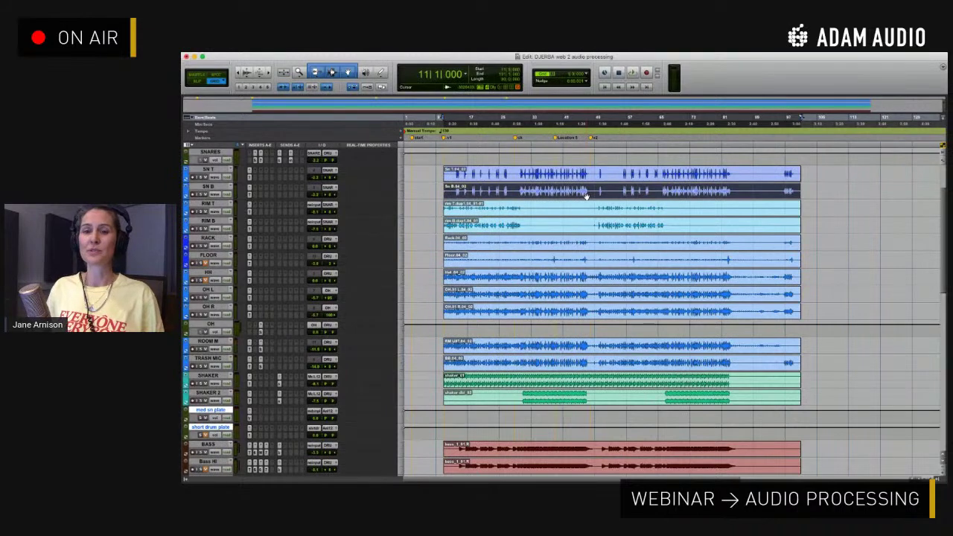
pyautogui.press('space')
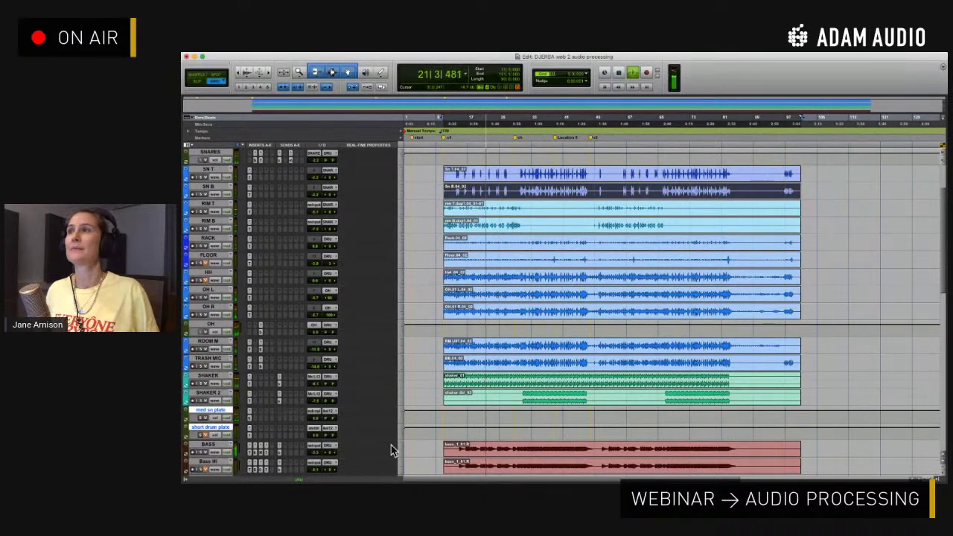
pyautogui.click(190, 402)
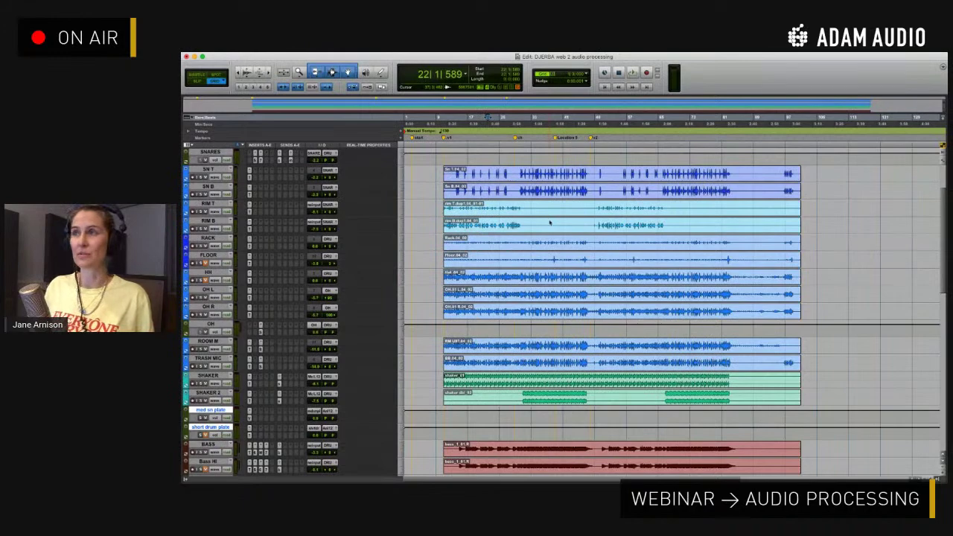
# Solo and play the BASS track, and bypass its EQ and compressor inserts in the mixer
pyautogui.press('super+equal')
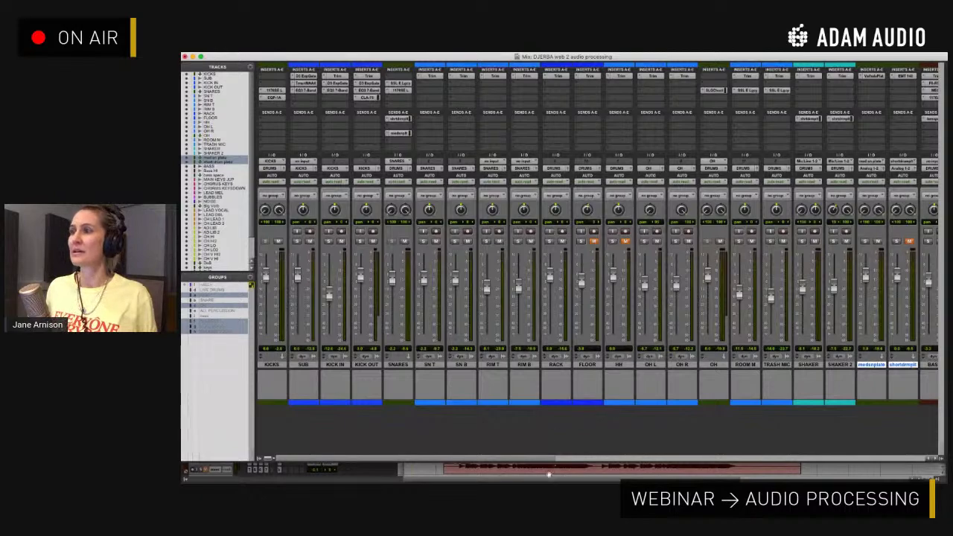
pyautogui.hscroll(10, 548, 460)
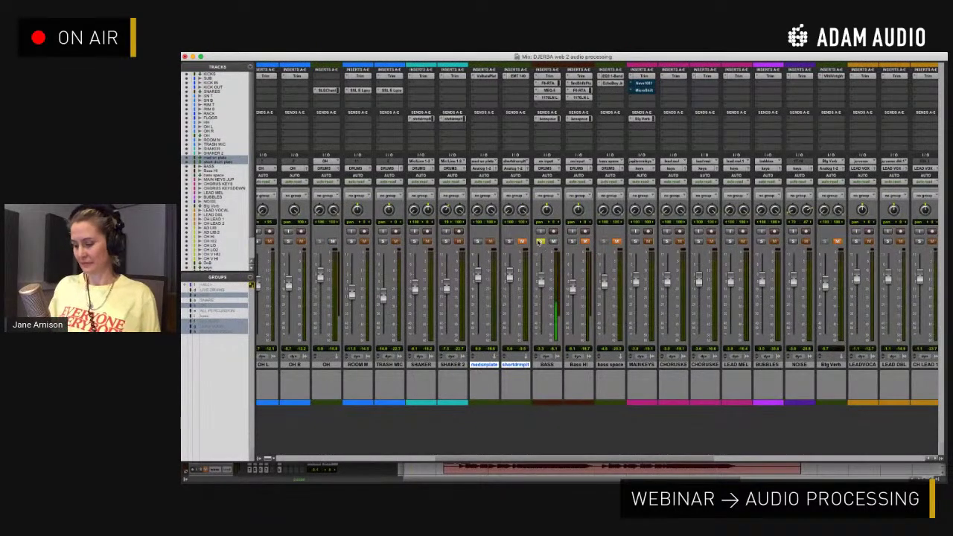
pyautogui.press('super+equal')
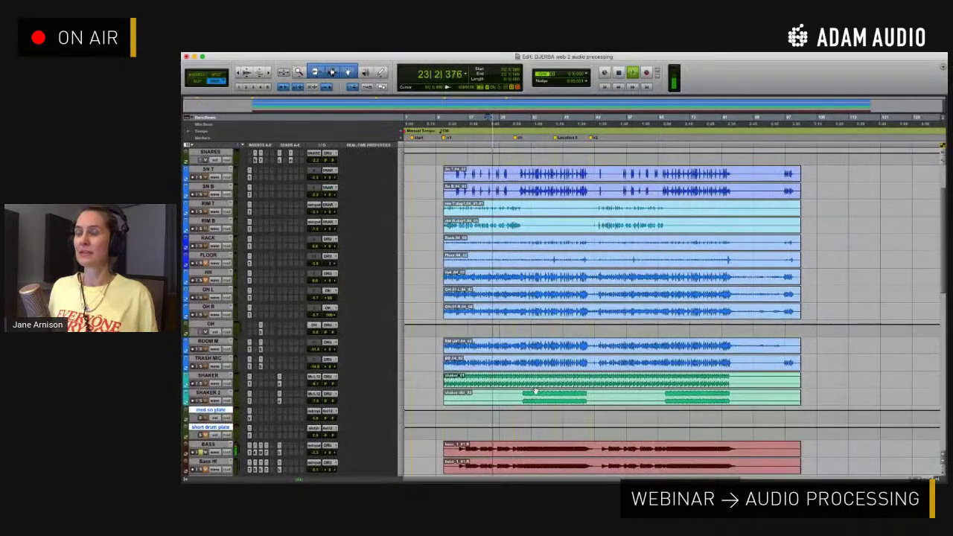
pyautogui.press('super+equal')
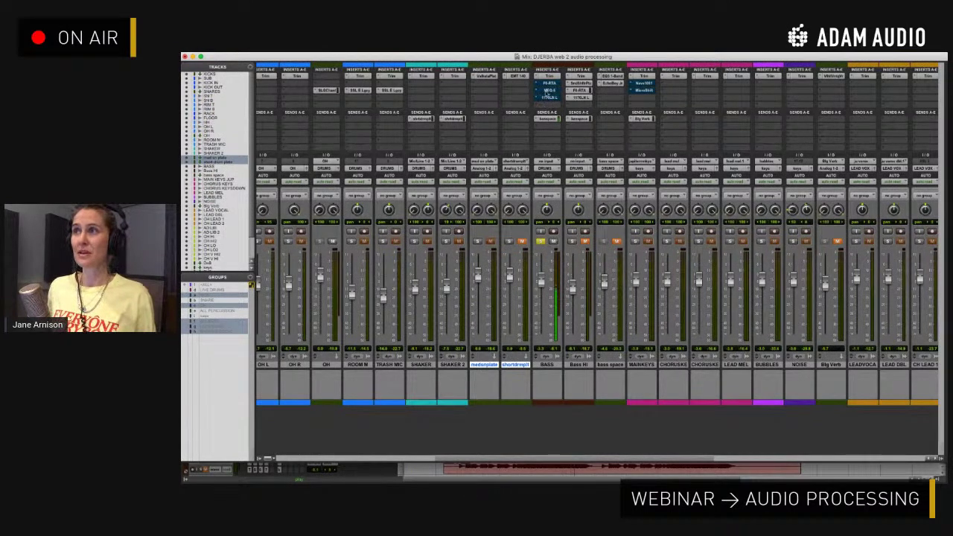
# Open the Pultec MEQ-5 on the BASS track and select the OH R clip to set playback to bar 11
pyautogui.click(547, 90)
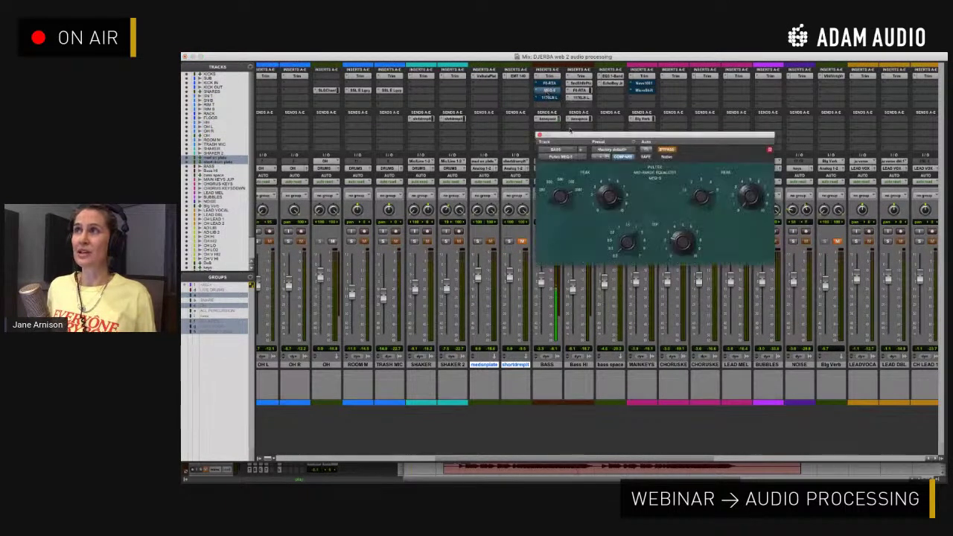
pyautogui.moveTo(613, 140); pyautogui.dragTo(550, 144)
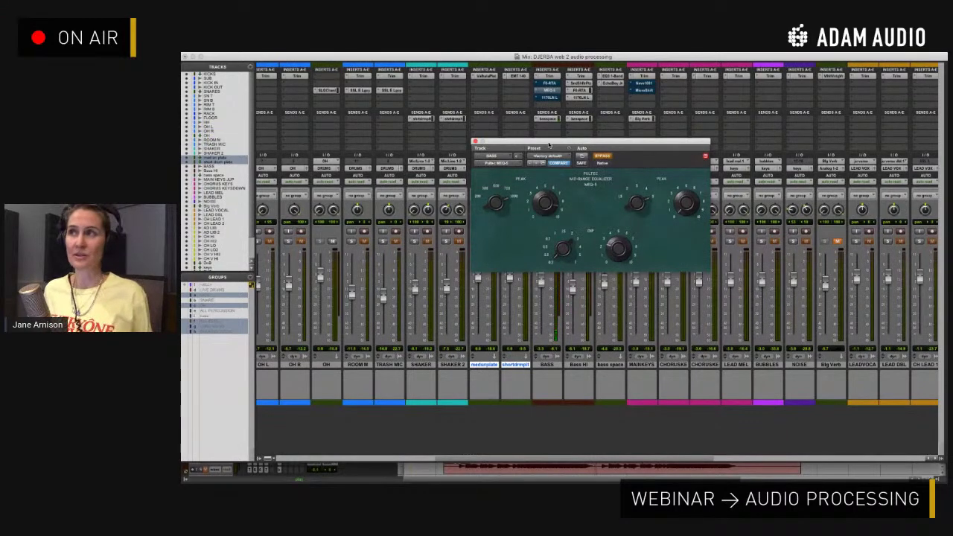
pyautogui.press('super+equal')
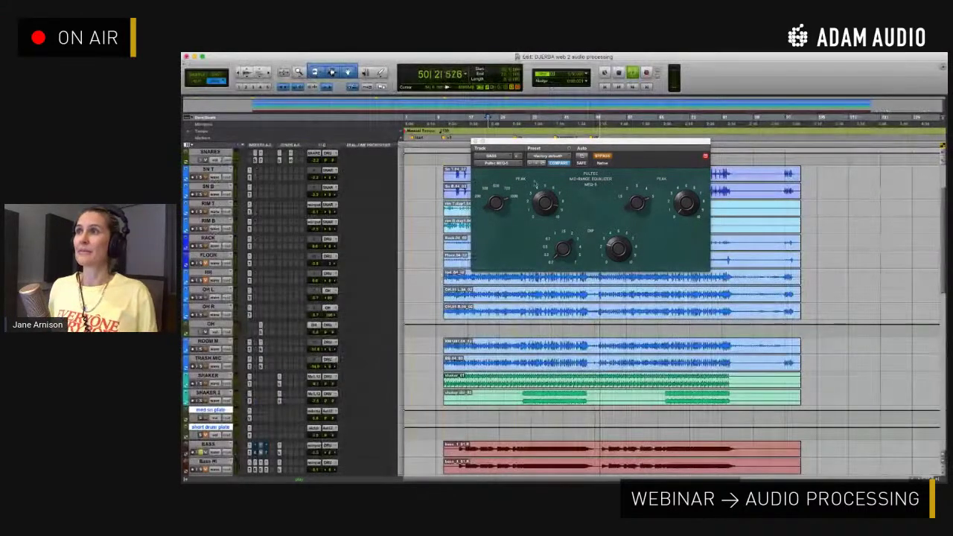
pyautogui.click(504, 316)
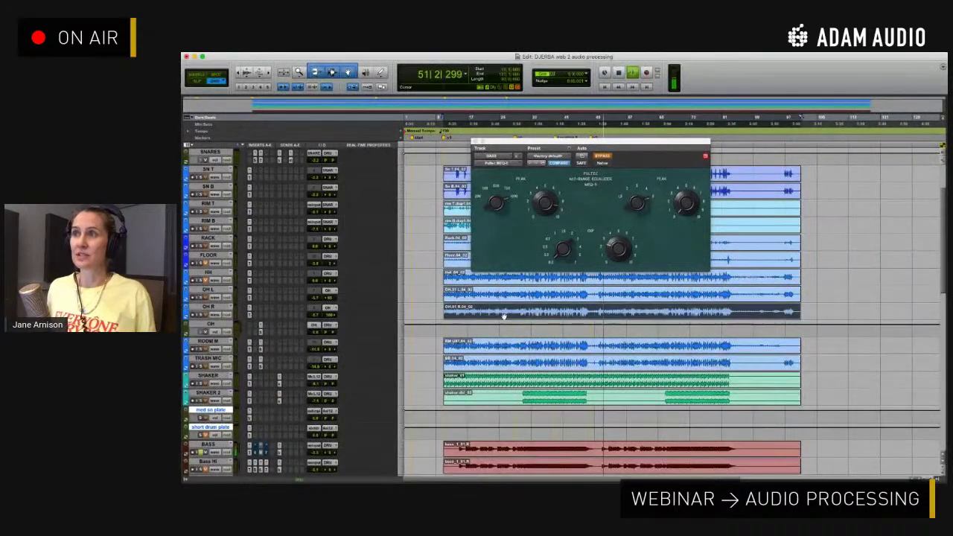
pyautogui.press('super+equal')
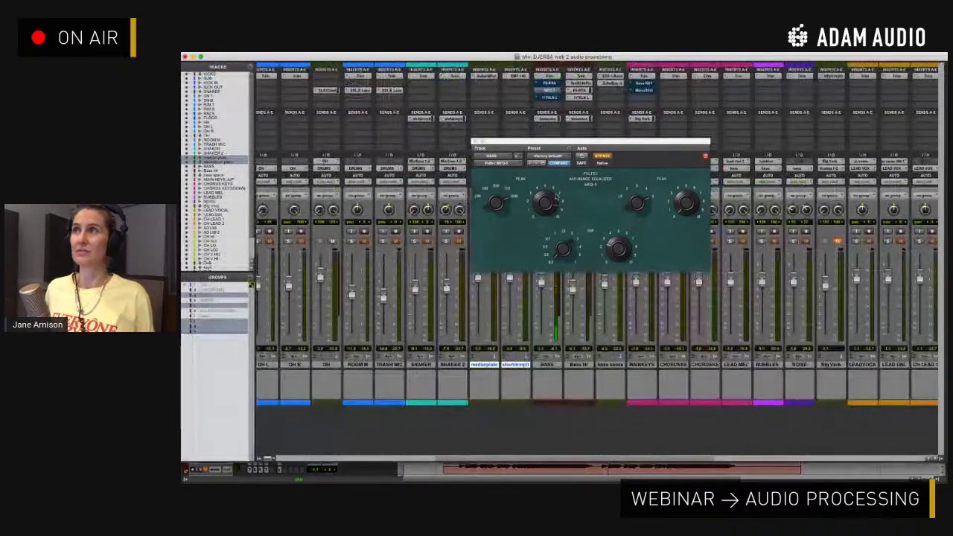
# Compare the soloed bass with the MEQ-5 active and bypassed, leaving the equalizer enabled
pyautogui.click(601, 157)
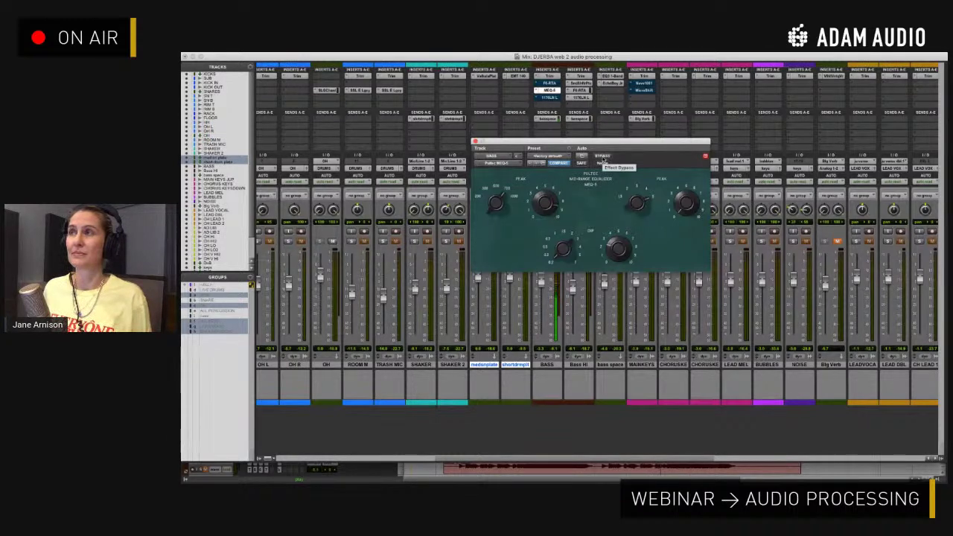
pyautogui.click(602, 158)
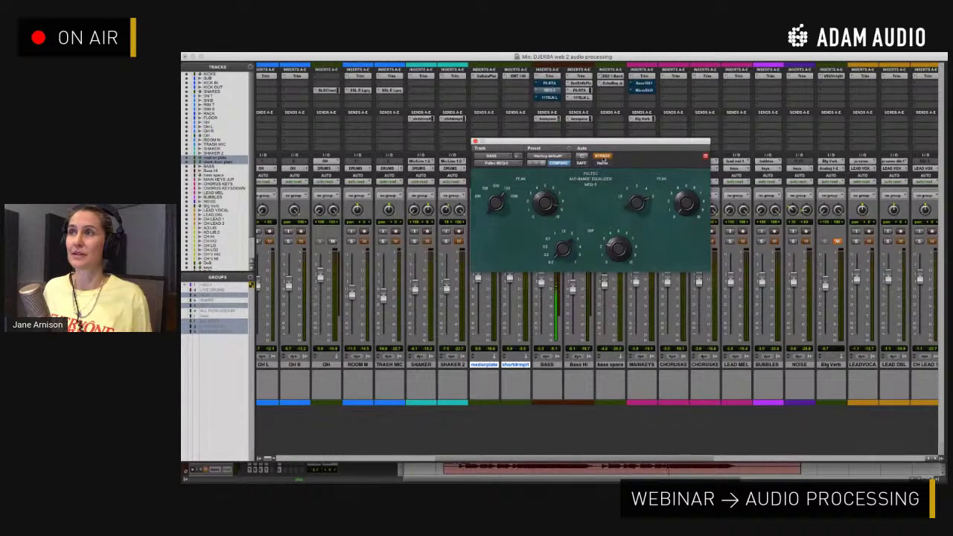
pyautogui.click(602, 158)
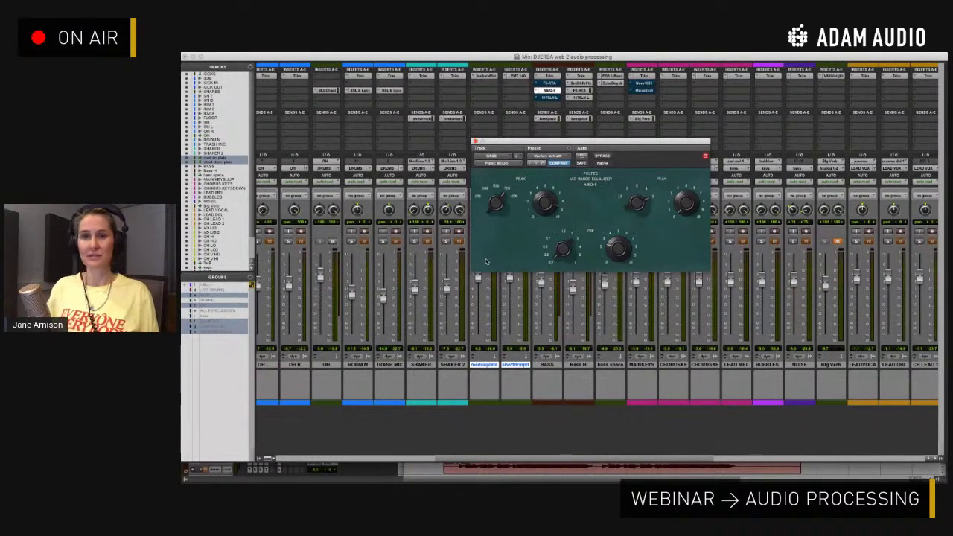
# Play the mix from bar 11 with BASS unsoloed, moving the MEQ-5 window clear of the bass channels
pyautogui.press('super+equal')
pyautogui.click(558, 313)
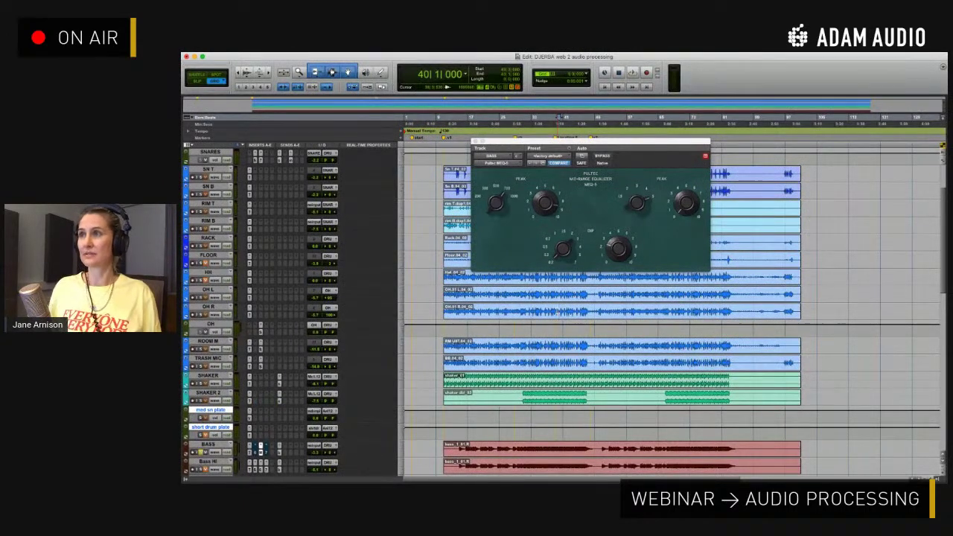
pyautogui.doubleClick(561, 314)
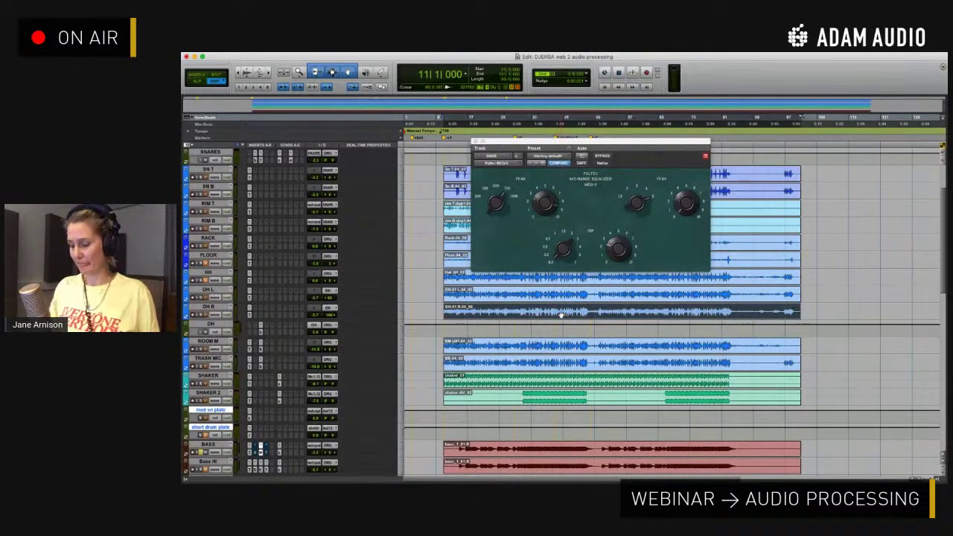
pyautogui.press('super+equal')
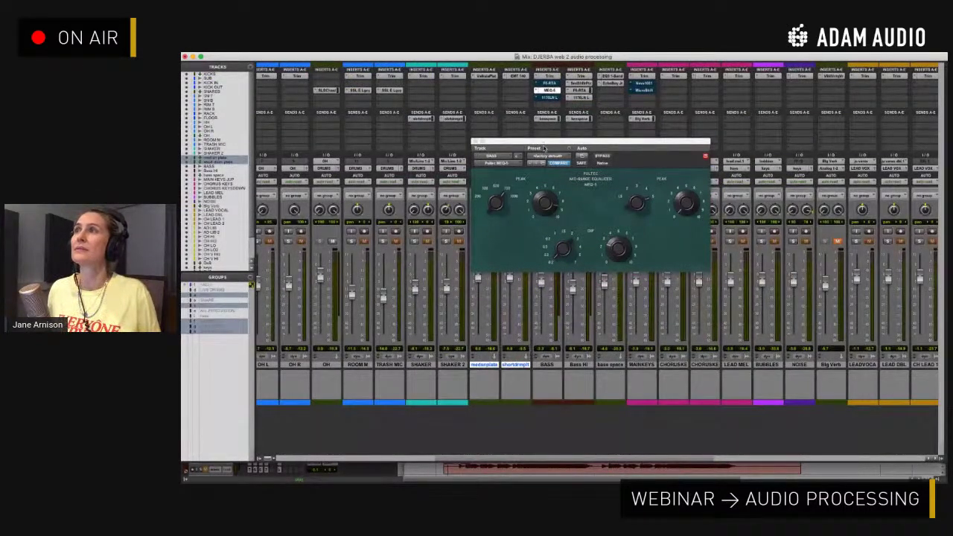
pyautogui.click(544, 148)
pyautogui.click(489, 146)
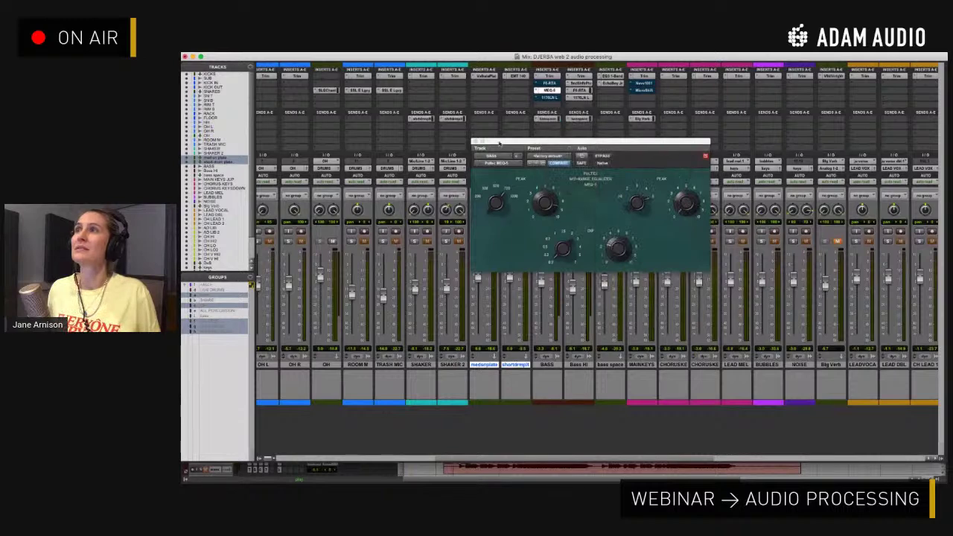
pyautogui.moveTo(499, 143); pyautogui.dragTo(642, 150)
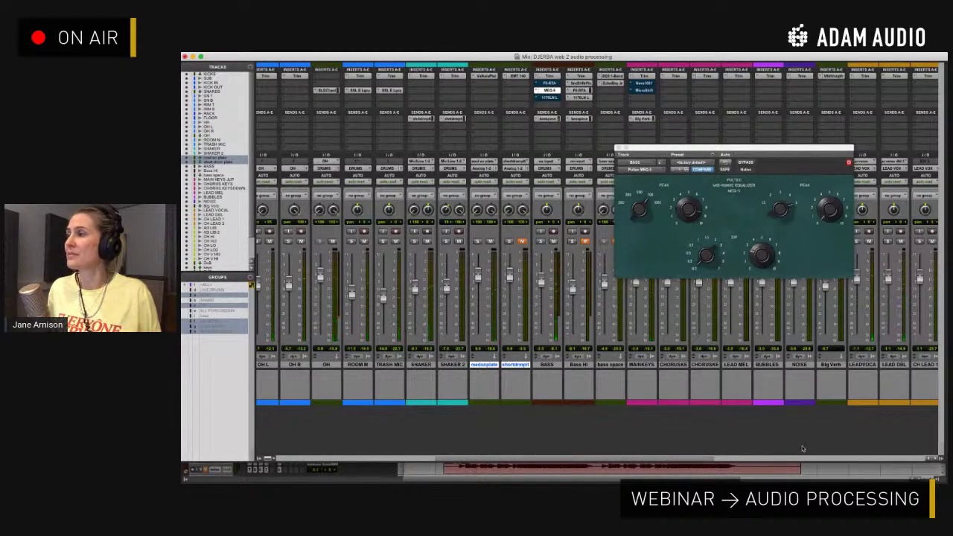
# Mute the keys, BVS and LEAD VOX buses, moving the MEQ-5 window clear of them
pyautogui.click(783, 460)
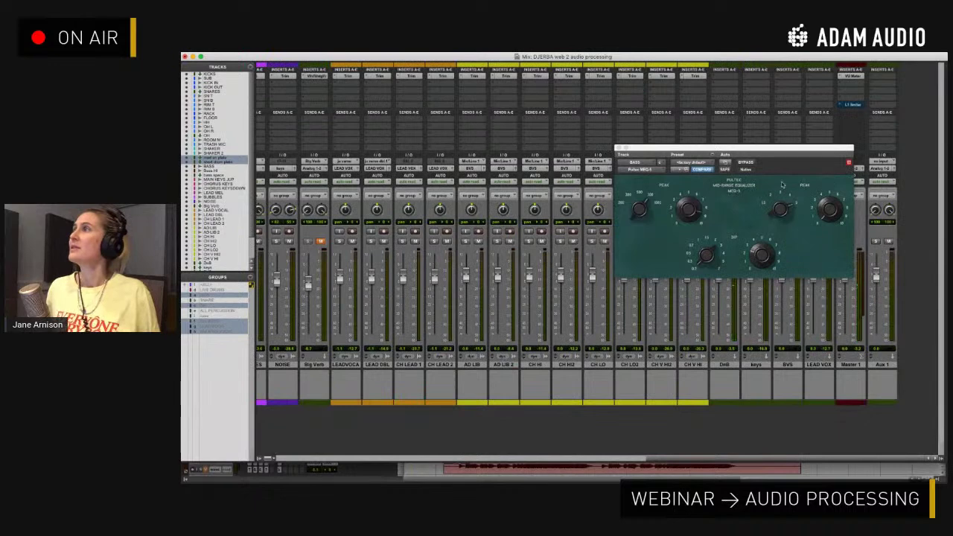
pyautogui.moveTo(754, 146); pyautogui.dragTo(622, 163)
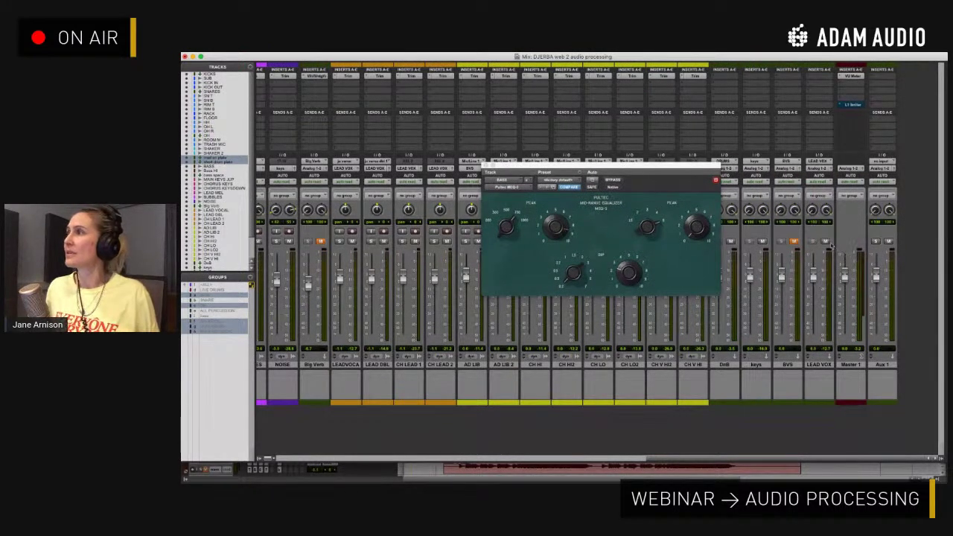
pyautogui.click(761, 241)
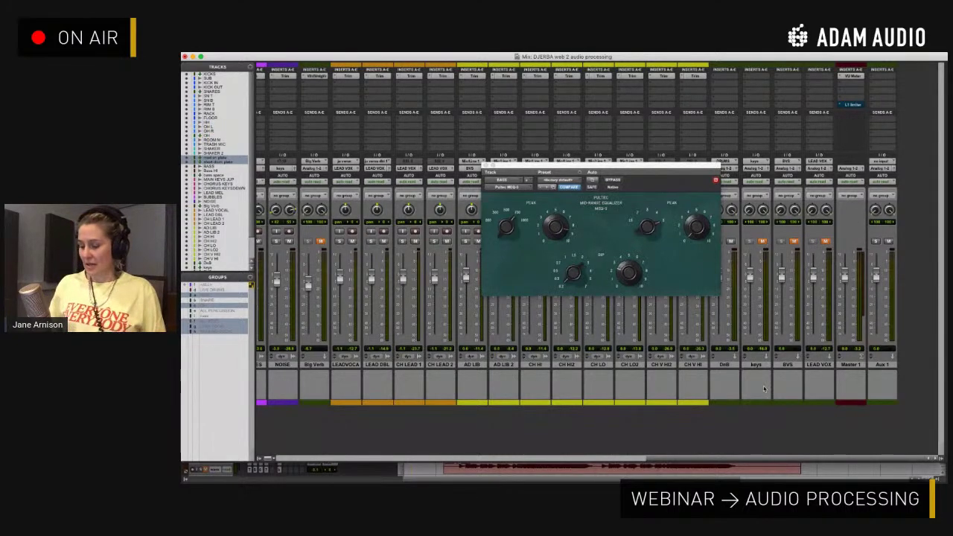
# Play the drums and bass together from bar 11 and return to the mixer
pyautogui.press('super+equal')
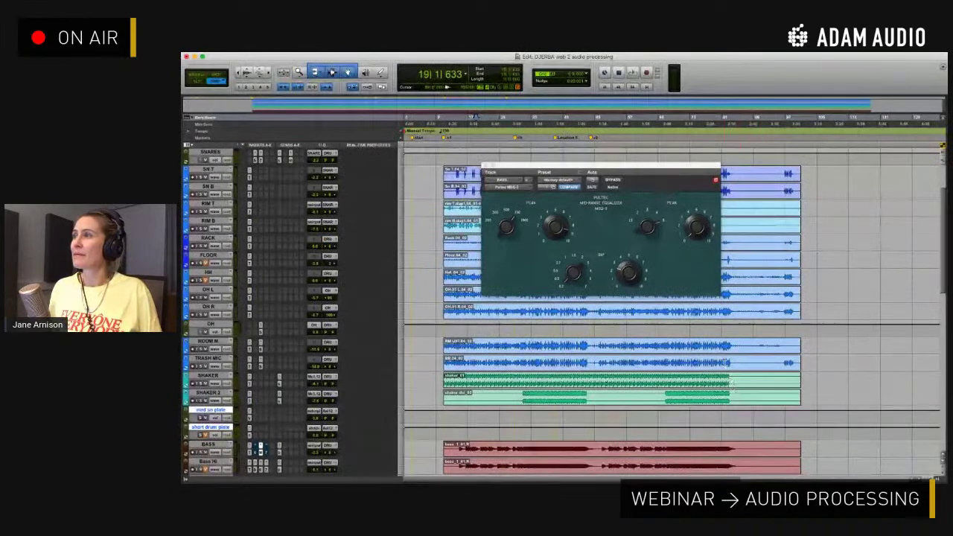
pyautogui.click(727, 363)
pyautogui.press('space')
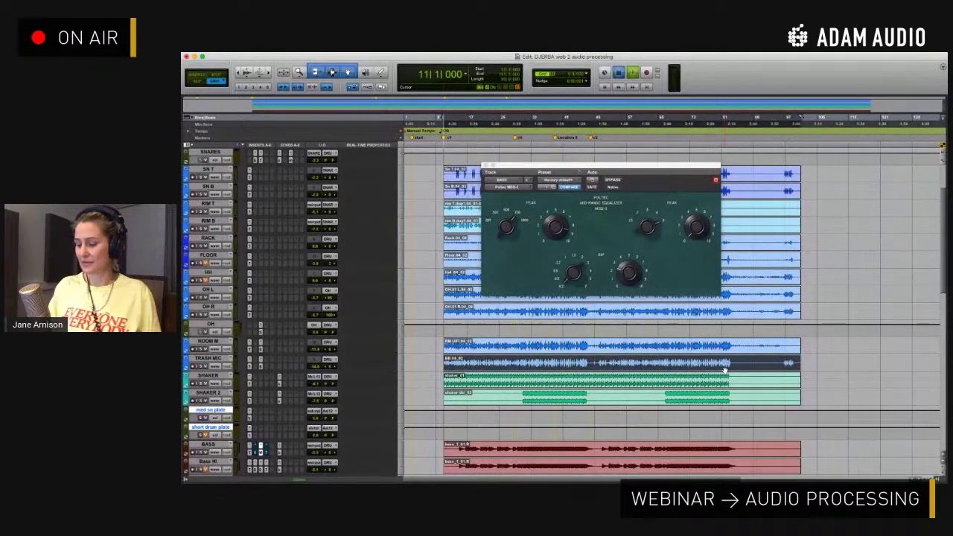
pyautogui.press('super+equal')
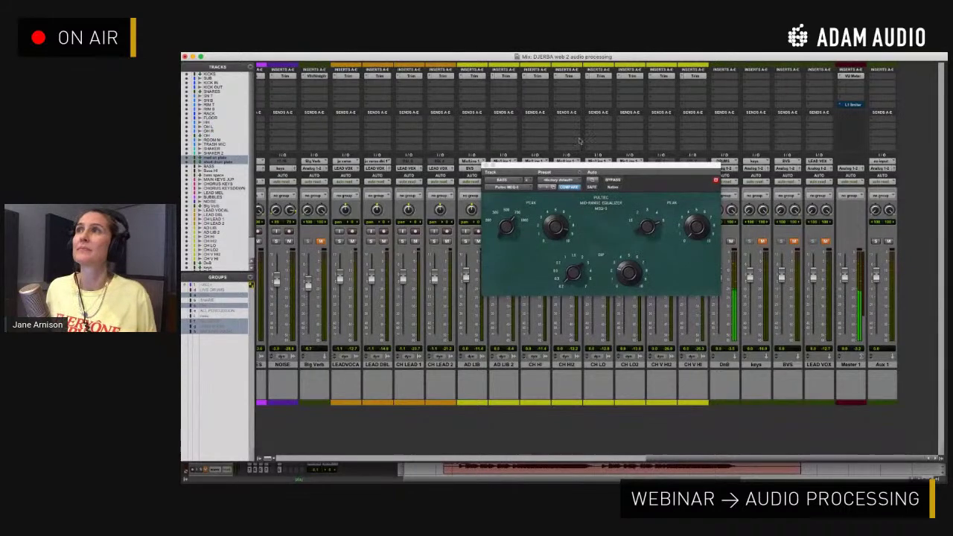
# Compare the BASS track against the drums with the MEQ-5 bypassed and active
pyautogui.click(535, 461)
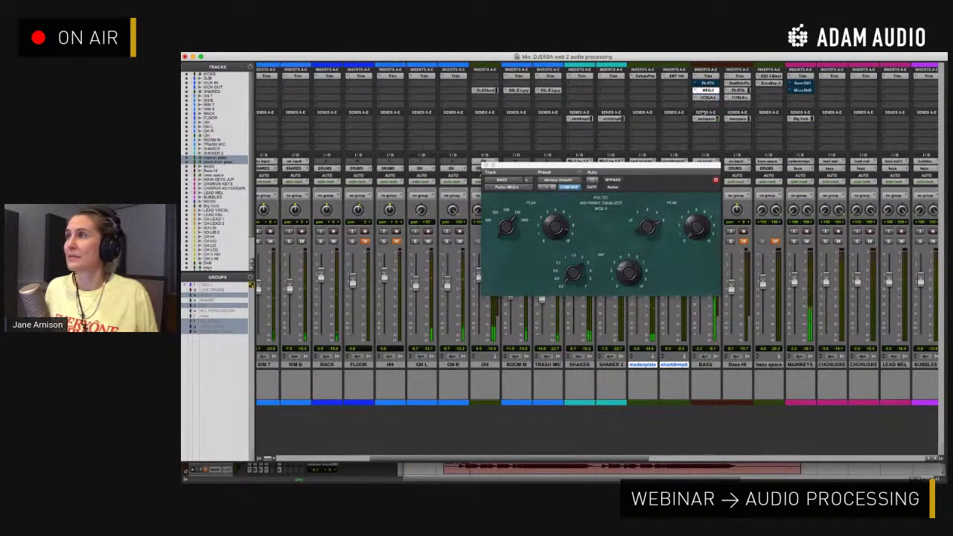
pyautogui.moveTo(676, 163); pyautogui.dragTo(565, 164)
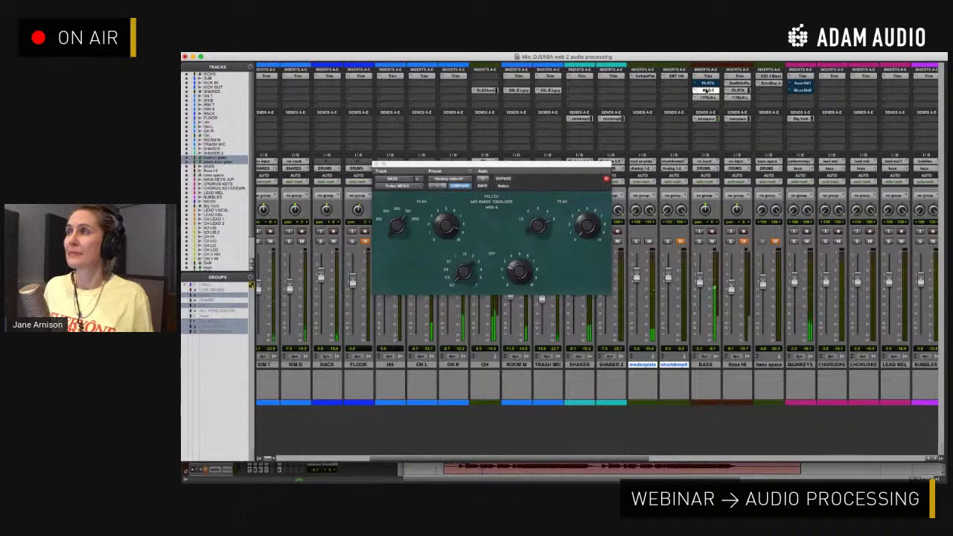
pyautogui.keyDown('super'); pyautogui.click(707, 91); pyautogui.keyUp('super')
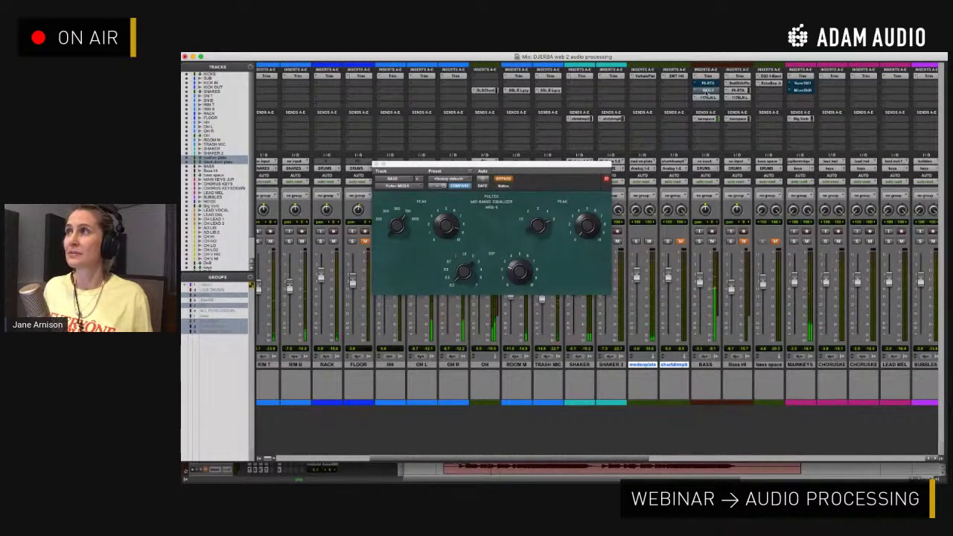
pyautogui.keyDown('super'); pyautogui.click(706, 90); pyautogui.keyUp('super')
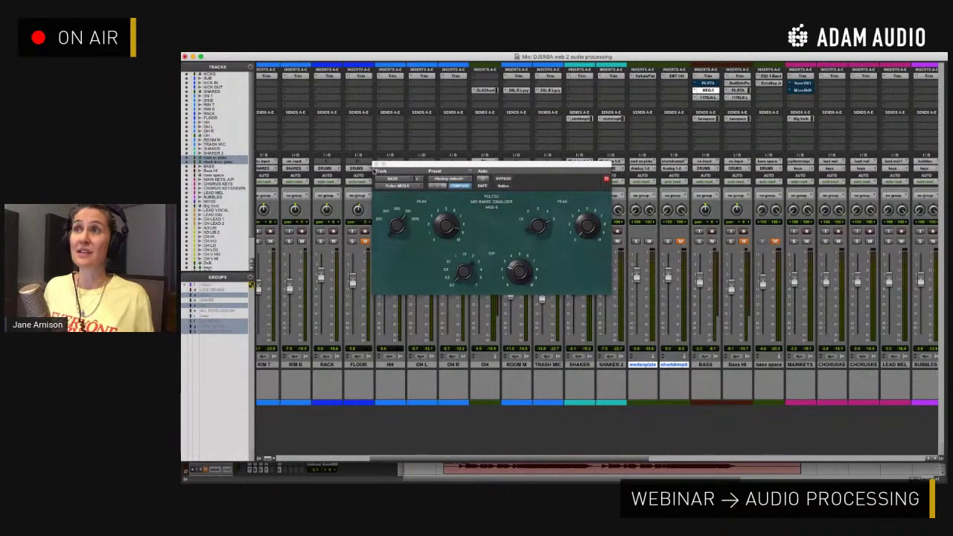
# Close the MEQ-5, bypass the ExpGate, EQ3 7-Band and CLA-76 inserts on KICK OUT, and solo that track
pyautogui.click(376, 163)
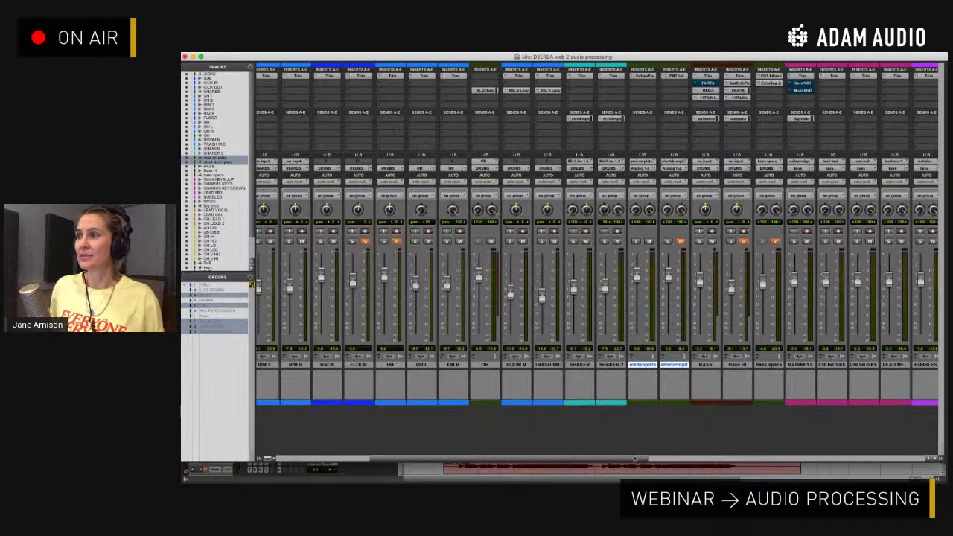
pyautogui.hscroll(-5, 586, 457)
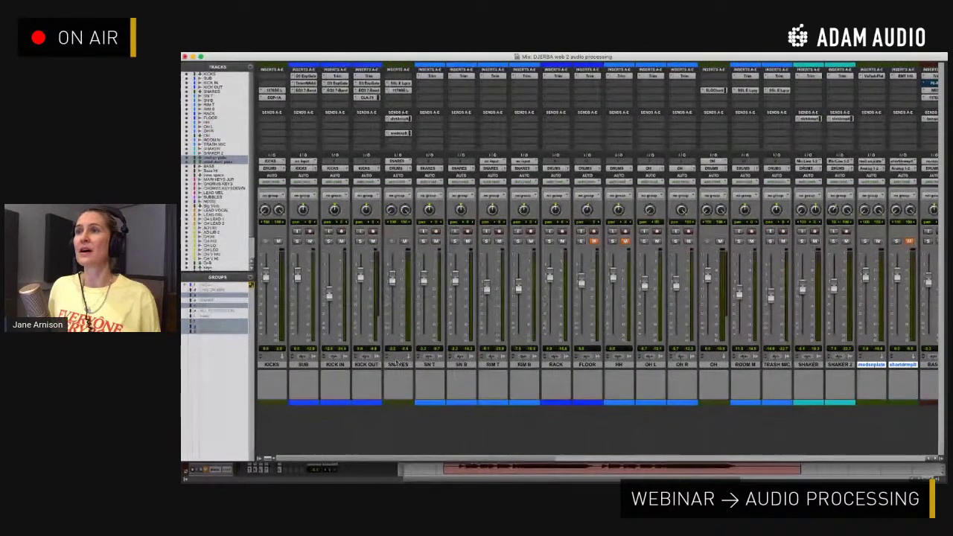
pyautogui.click(365, 365)
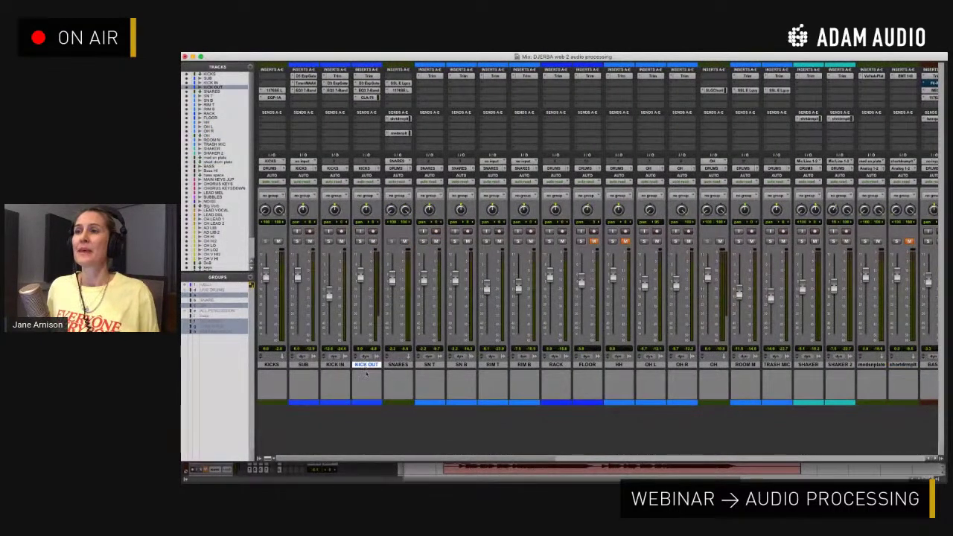
pyautogui.moveTo(373, 102); pyautogui.dragTo(369, 93)
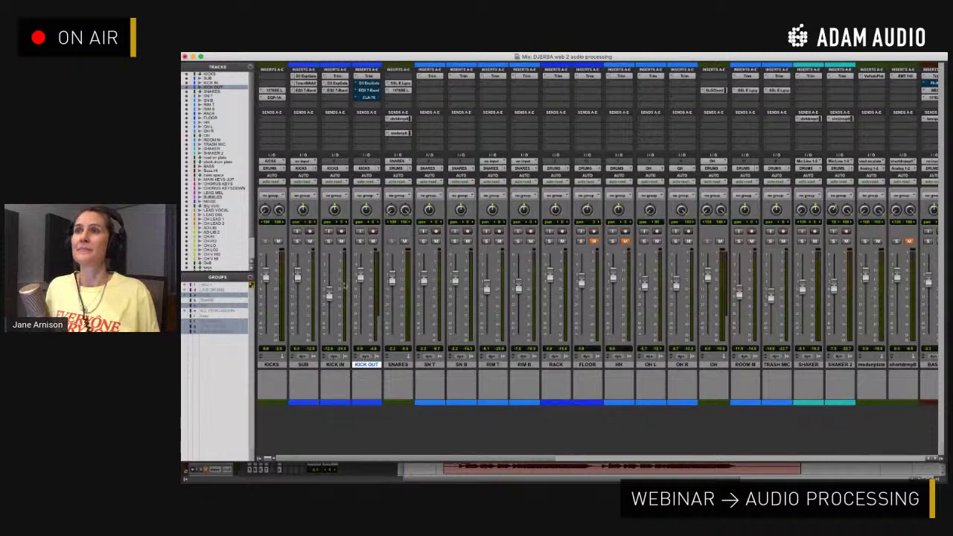
pyautogui.click(361, 242)
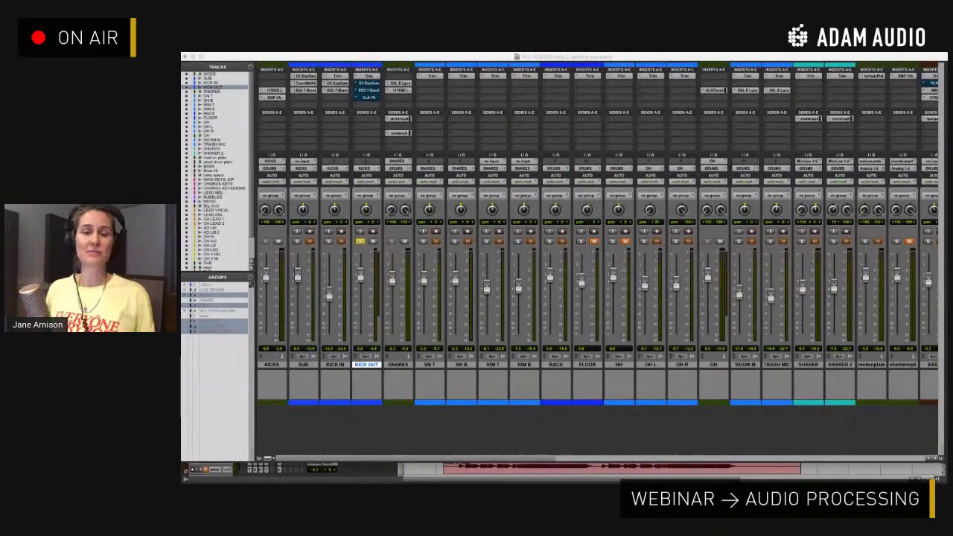
# Insert the mono F6-RTA equalizer in the free insert slot below CLA-76 on KICK OUT
pyautogui.click(356, 105)
pyautogui.moveTo(394, 103)
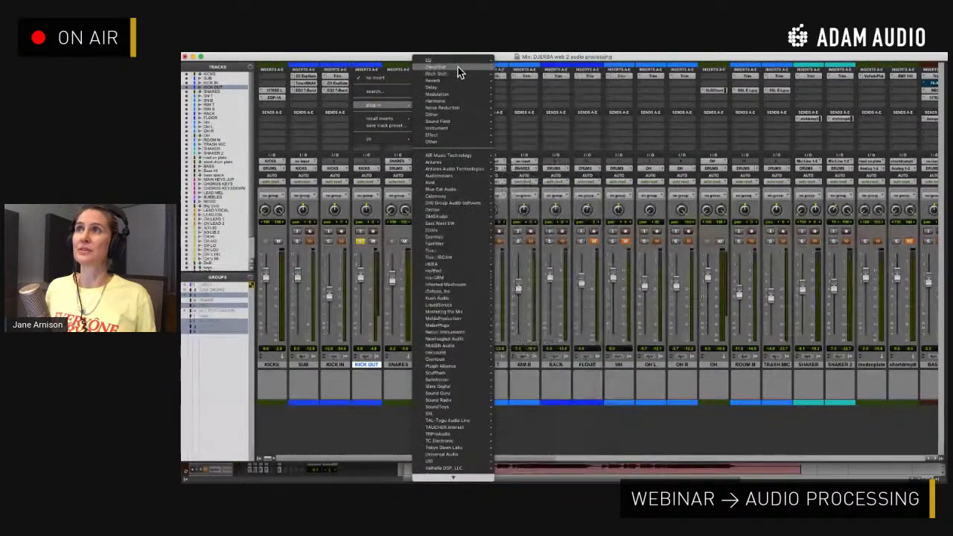
pyautogui.moveTo(461, 61)
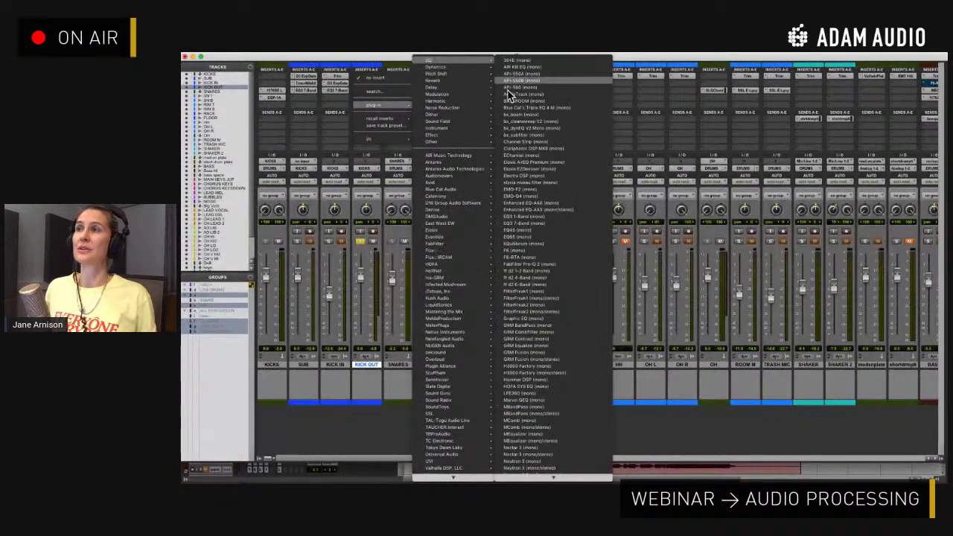
pyautogui.click(563, 262)
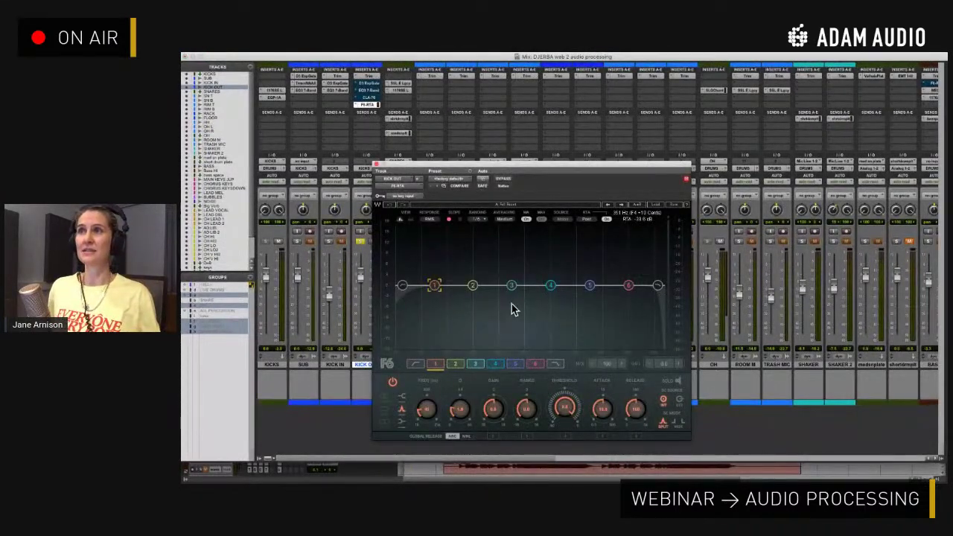
# Play KICK OUT from bar 11 and pull F6-RTA band 3 down into a deep low-mid cut
pyautogui.press('super+equal')
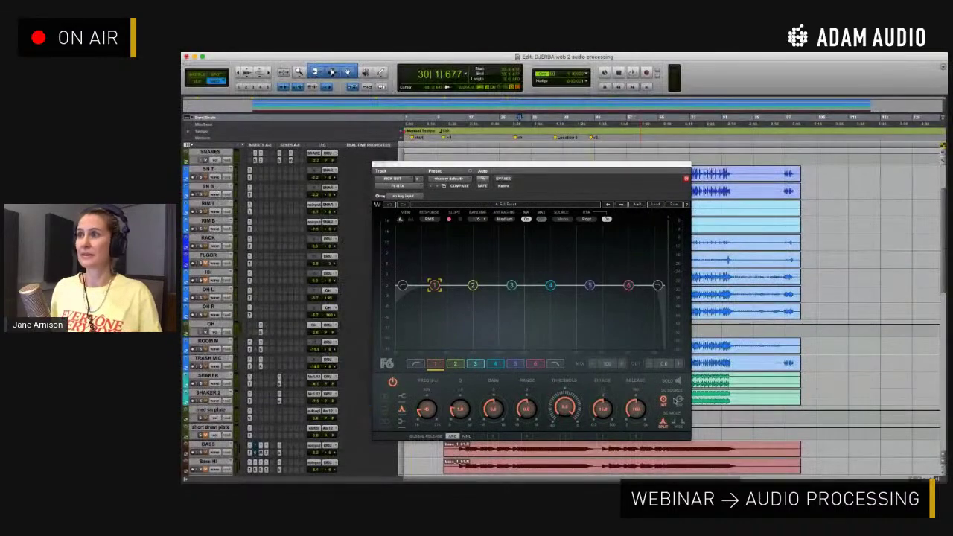
pyautogui.press('Return')
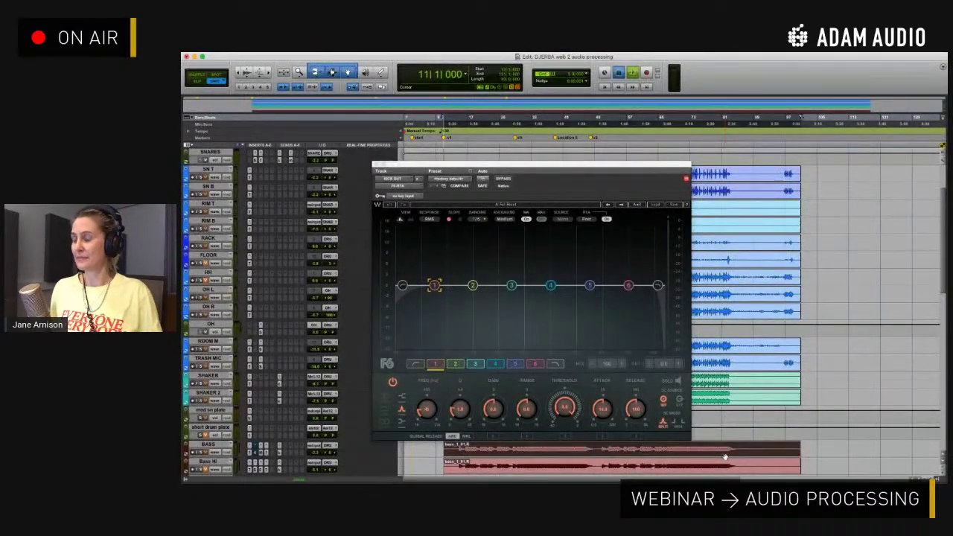
pyautogui.press('space')
pyautogui.press('super+equal')
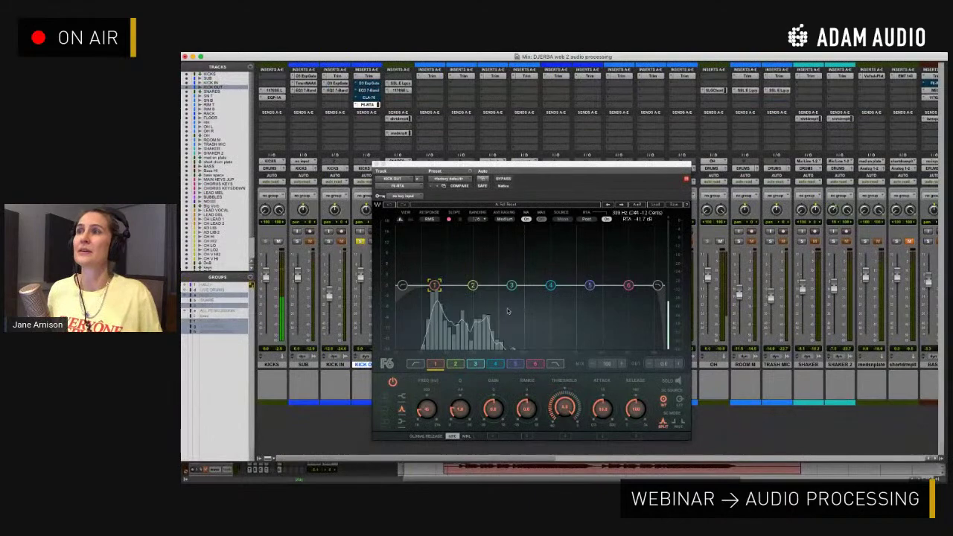
pyautogui.moveTo(512, 287); pyautogui.dragTo(508, 343)
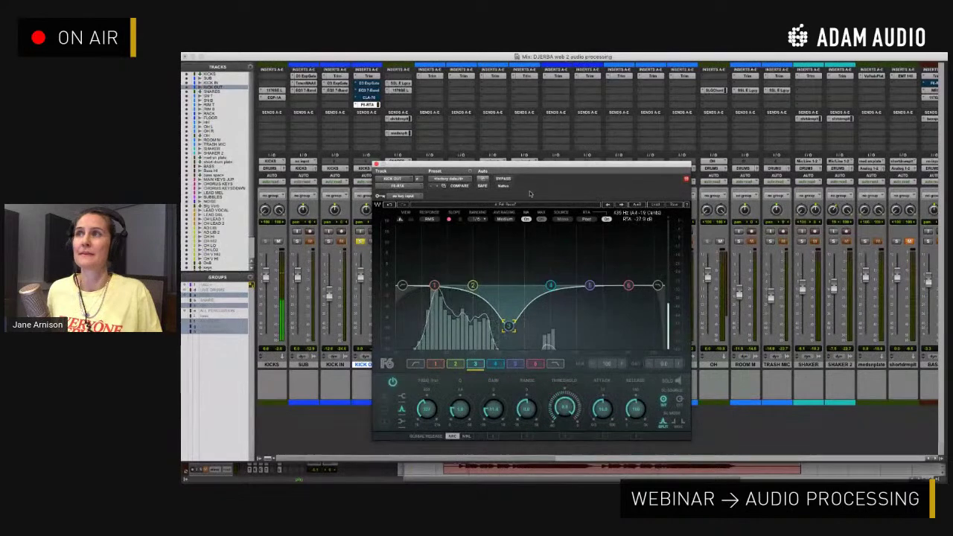
# Compare KICK OUT with the F6-RTA bypassed and active during playback, and close the plug-in window
pyautogui.press('space')
pyautogui.click(504, 180)
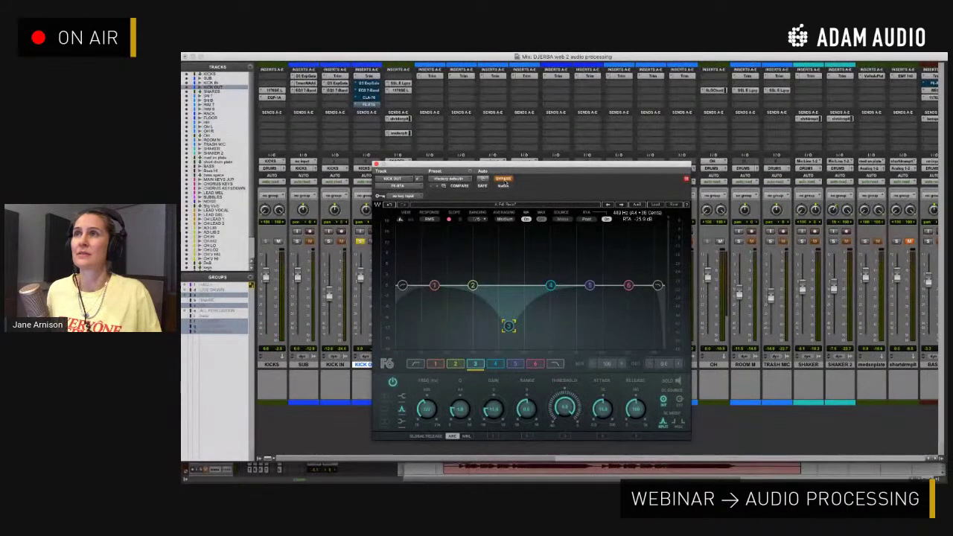
pyautogui.press('space')
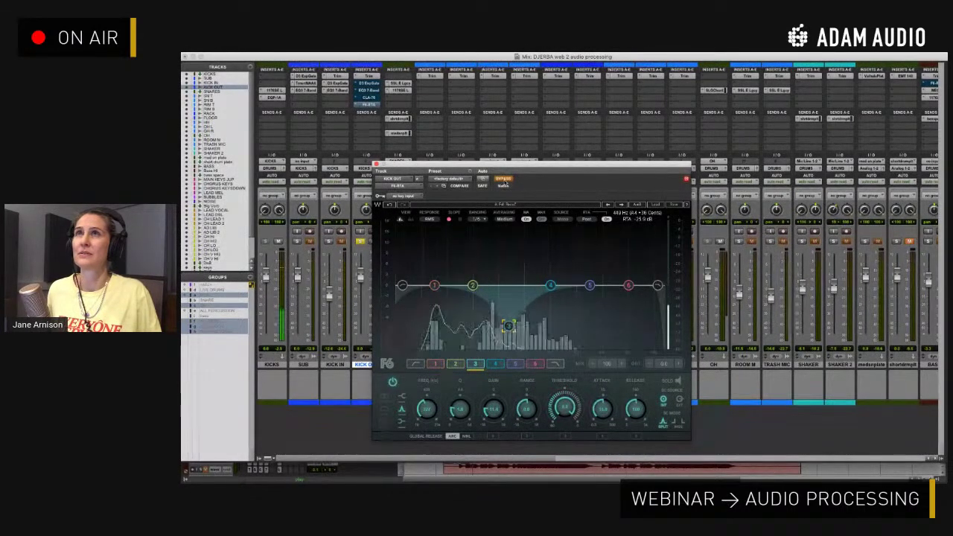
pyautogui.click(504, 181)
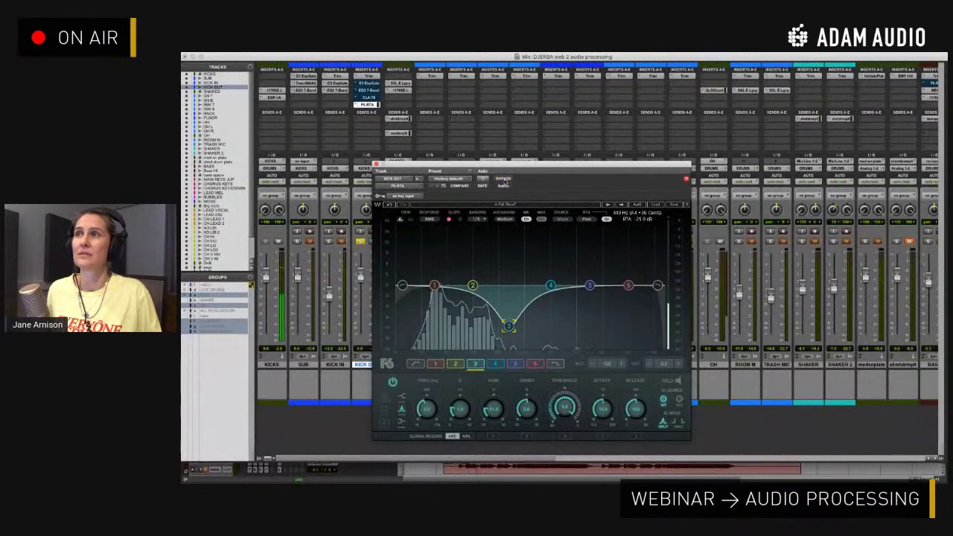
pyautogui.press('space')
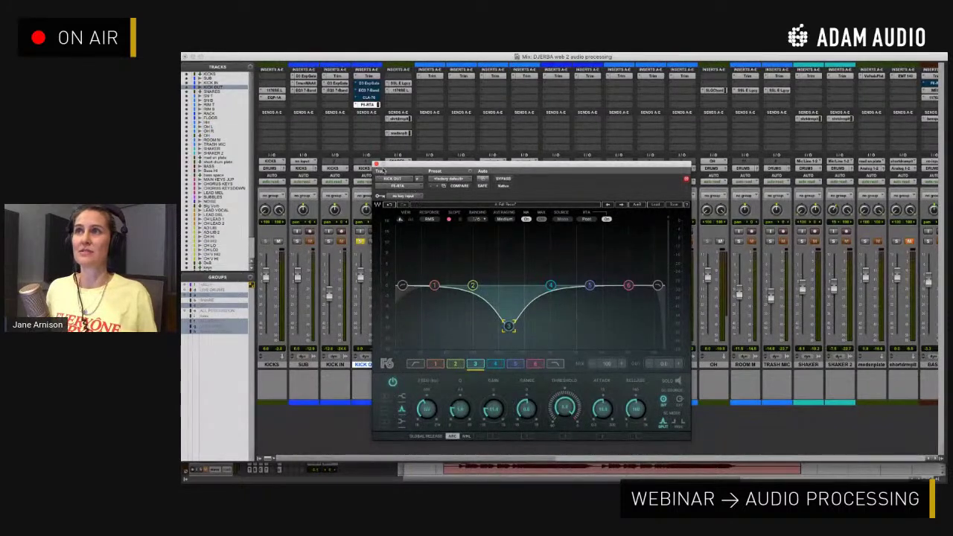
pyautogui.click(376, 163)
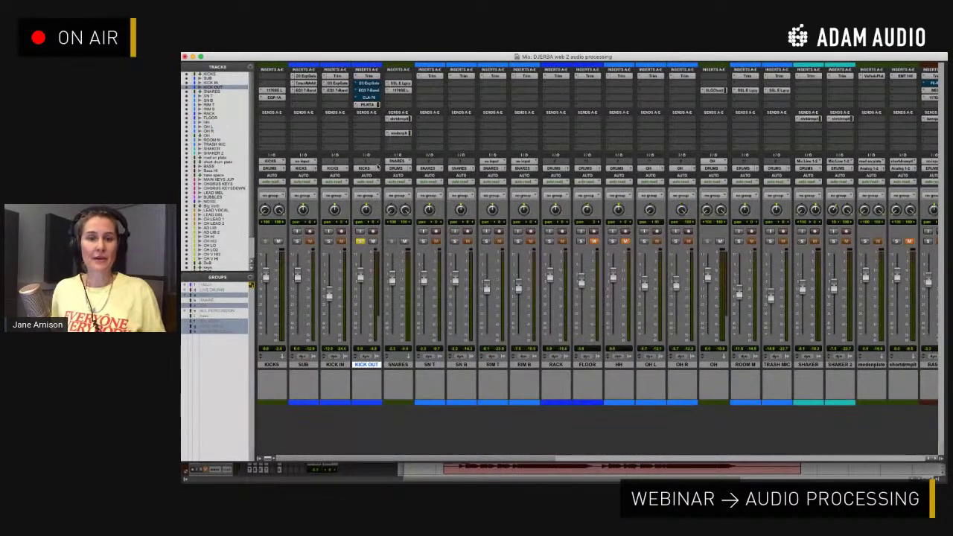
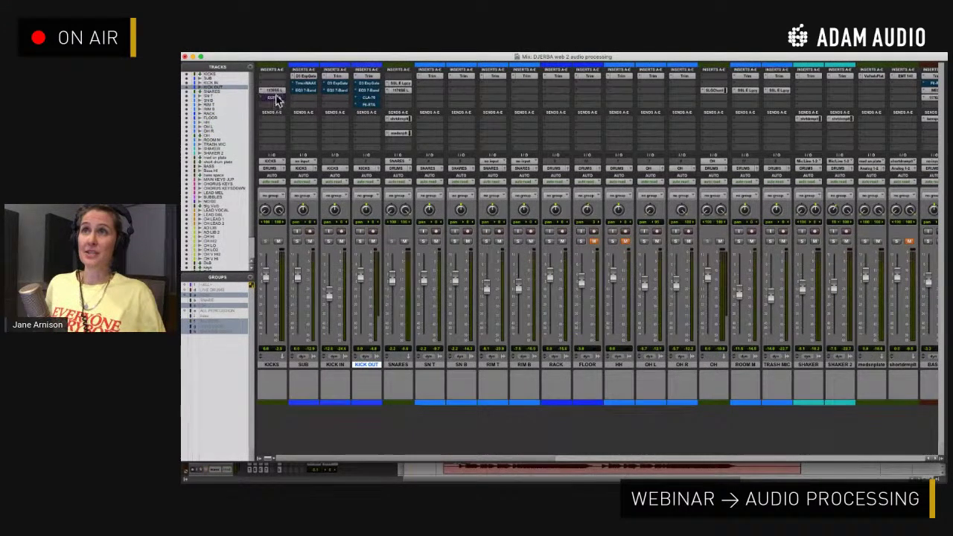
# Solo SUB, KICK IN and KICK OUT together through the KICK group, and suspend all groups
pyautogui.click(201, 296)
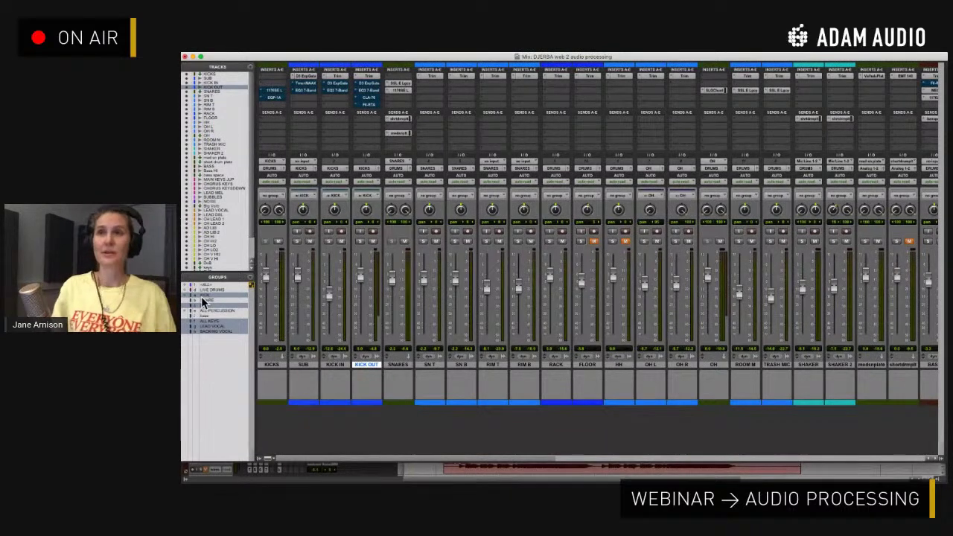
pyautogui.click(327, 242)
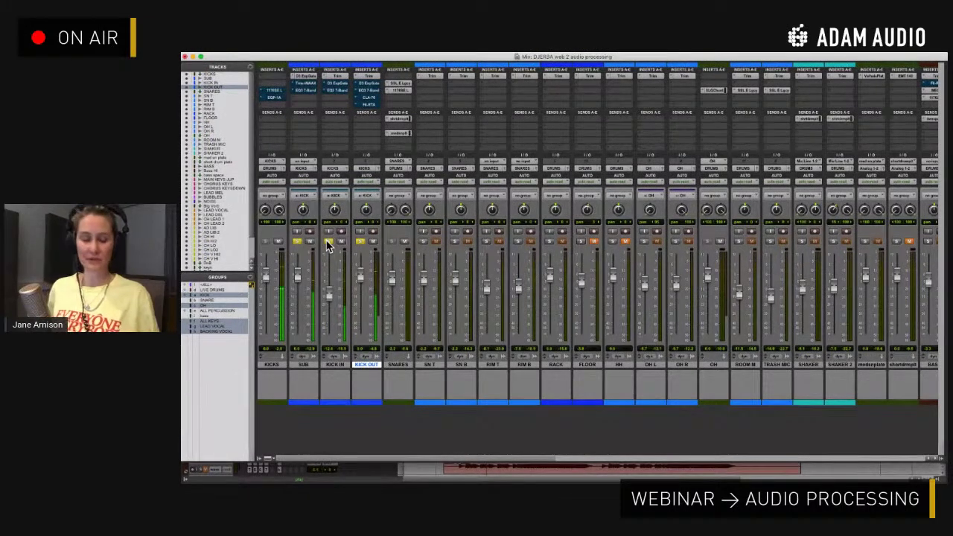
pyautogui.press('super+shift+g')
# Audition SUB, KICK IN and KICK OUT in different solo combinations, finishing with all three soloed
pyautogui.click(297, 241)
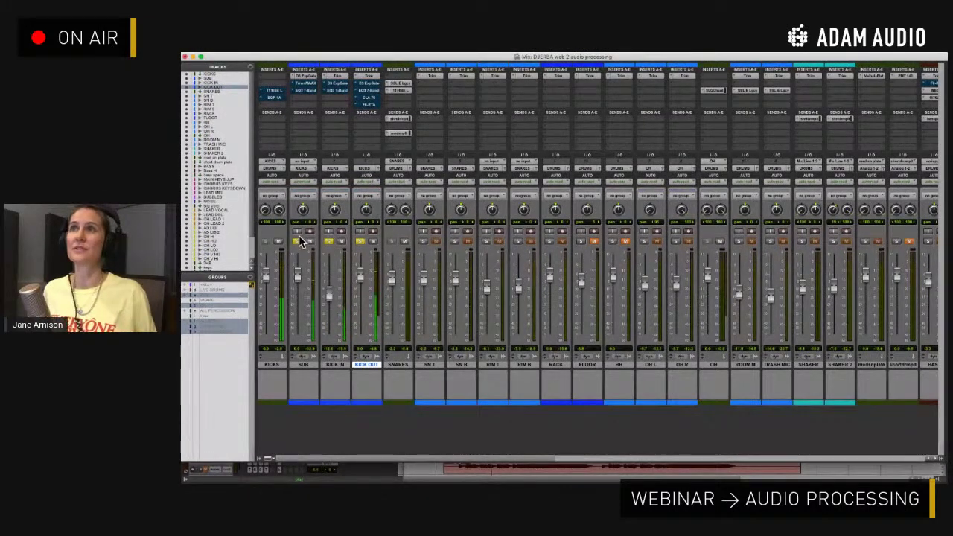
pyautogui.click(297, 241)
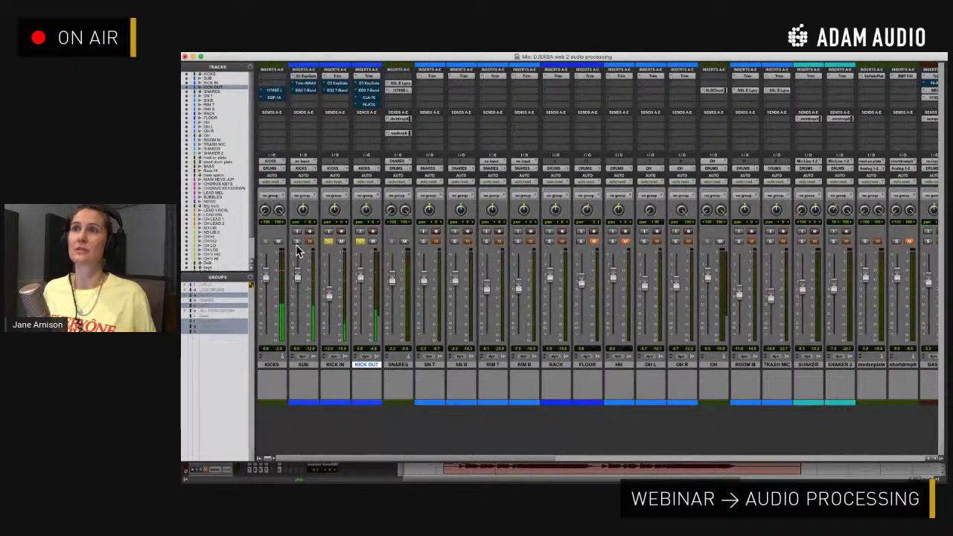
pyautogui.click(328, 241)
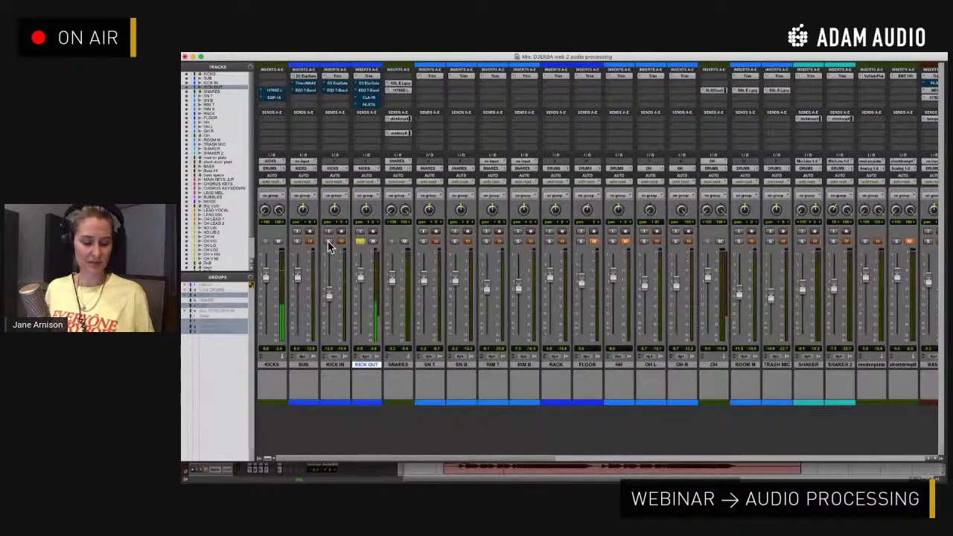
pyautogui.click(328, 241)
pyautogui.click(360, 241)
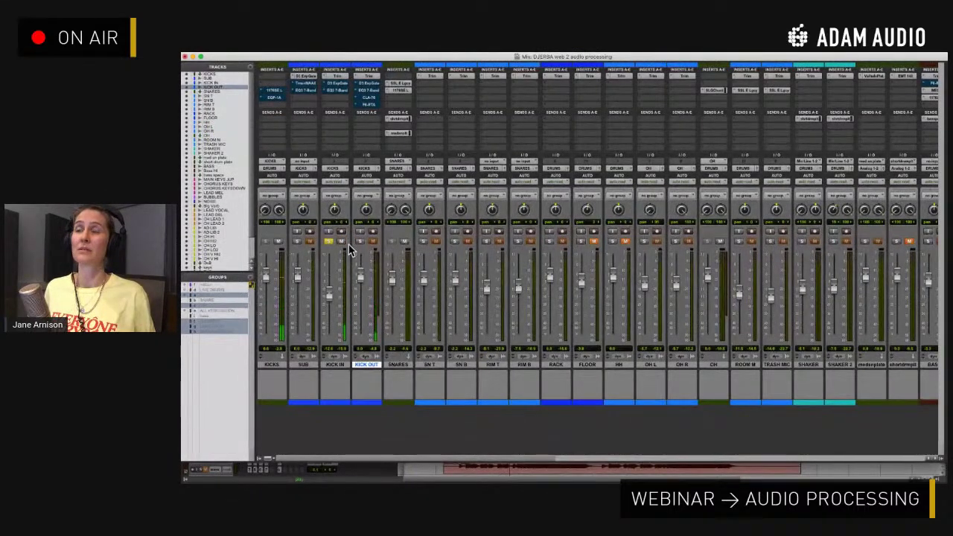
pyautogui.click(297, 241)
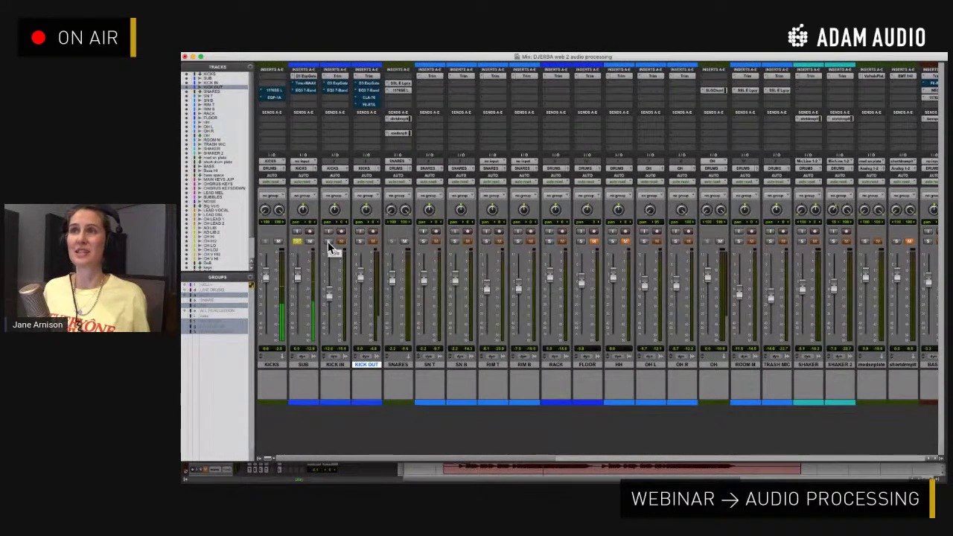
pyautogui.click(328, 241)
pyautogui.click(361, 241)
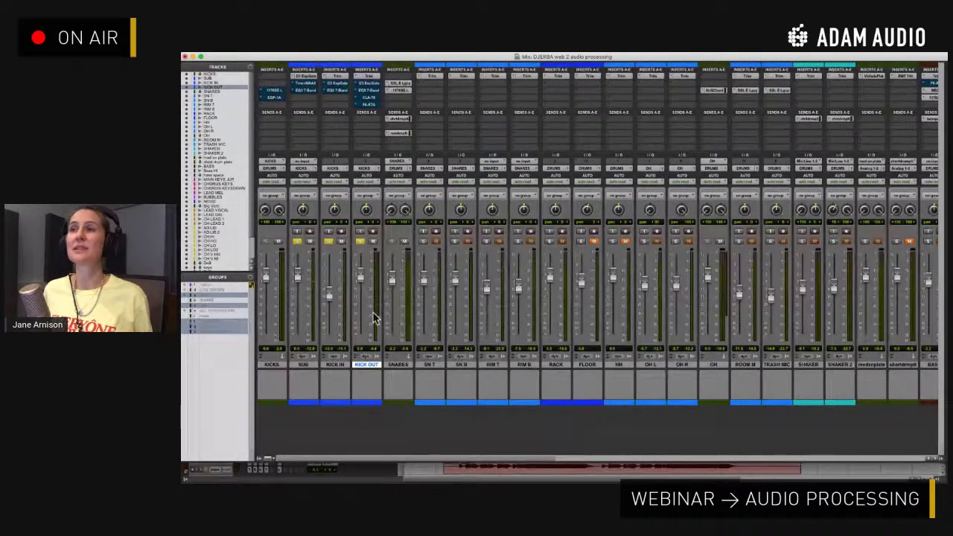
# Activate the EQ3 7-Band on KICK IN, close its window, and solo only KICK IN
pyautogui.click(337, 90)
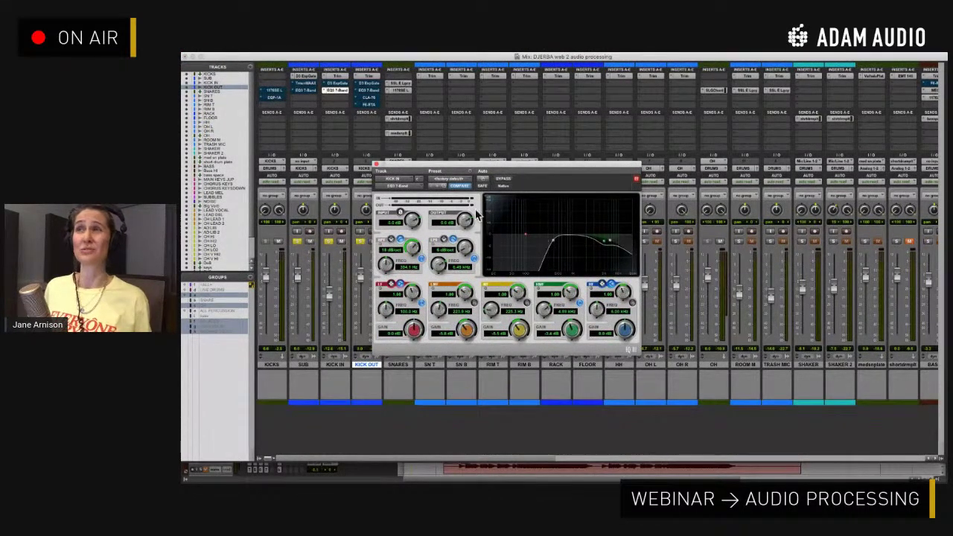
pyautogui.click(376, 165)
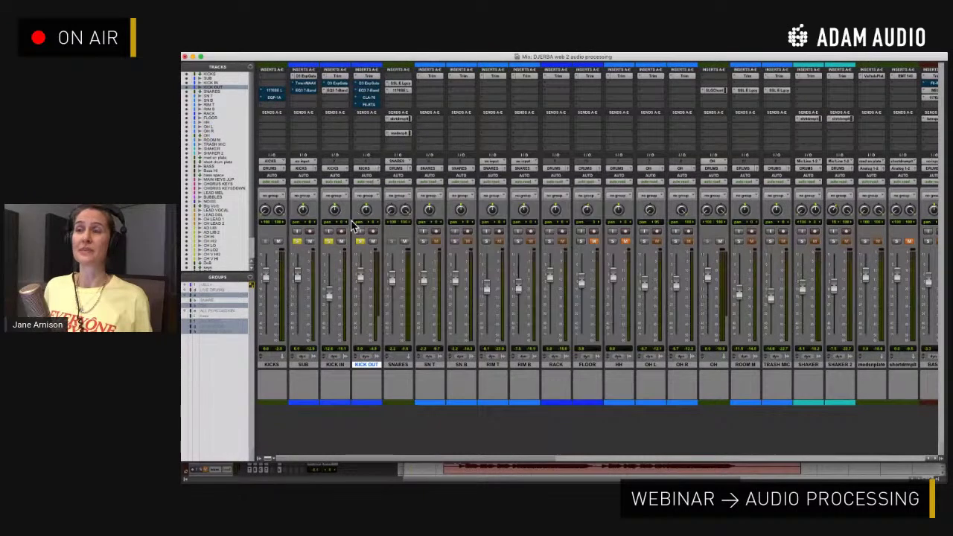
pyautogui.keyDown('ctrl'); pyautogui.keyDown('super'); pyautogui.click(330, 240); pyautogui.keyUp('super'); pyautogui.keyUp('ctrl')
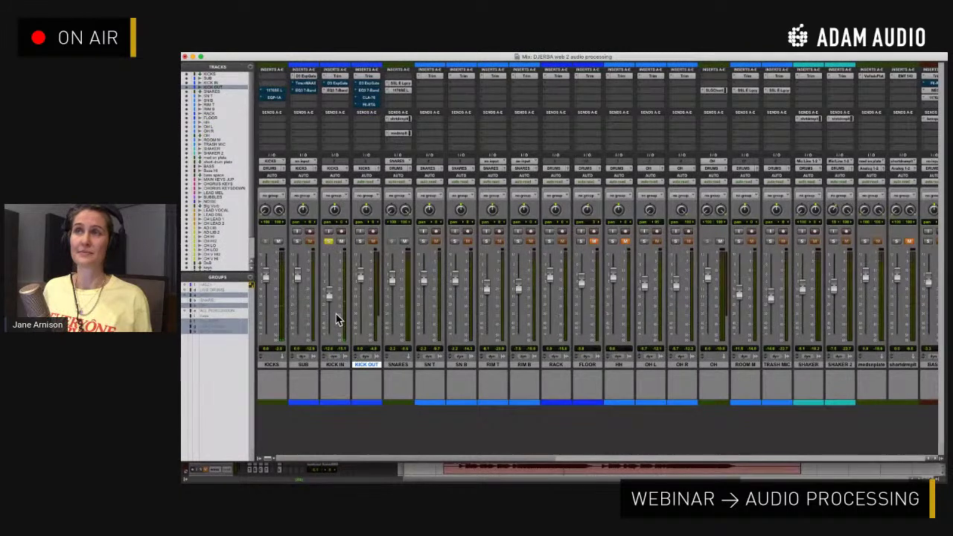
# Solo KICK OUT instead of KICK IN and take its EQ3 7-Band out of bypass
pyautogui.click(359, 242)
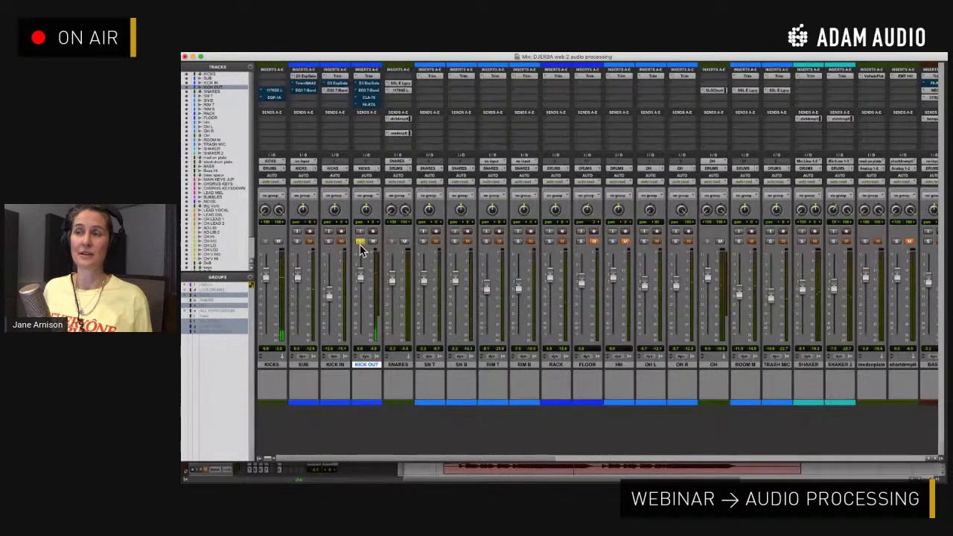
pyautogui.click(370, 90)
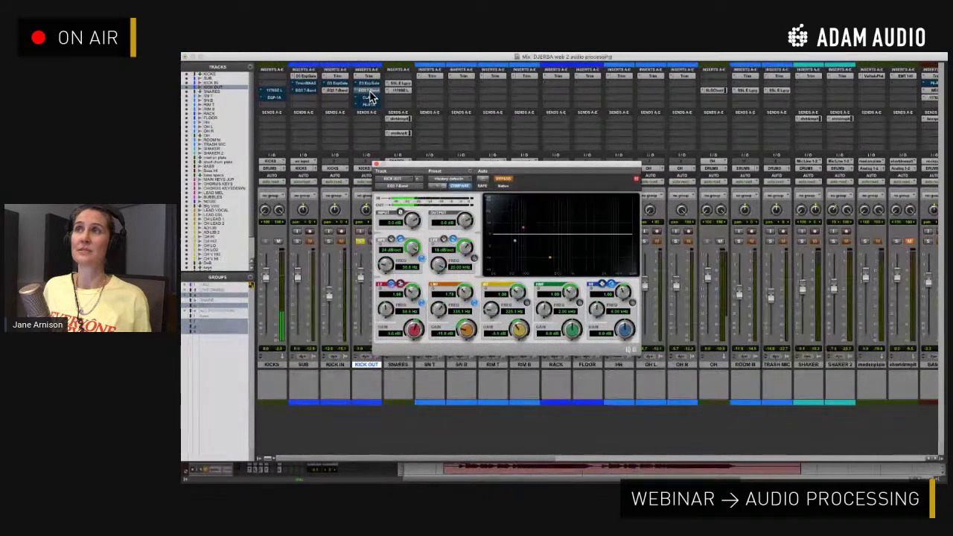
pyautogui.click(369, 90)
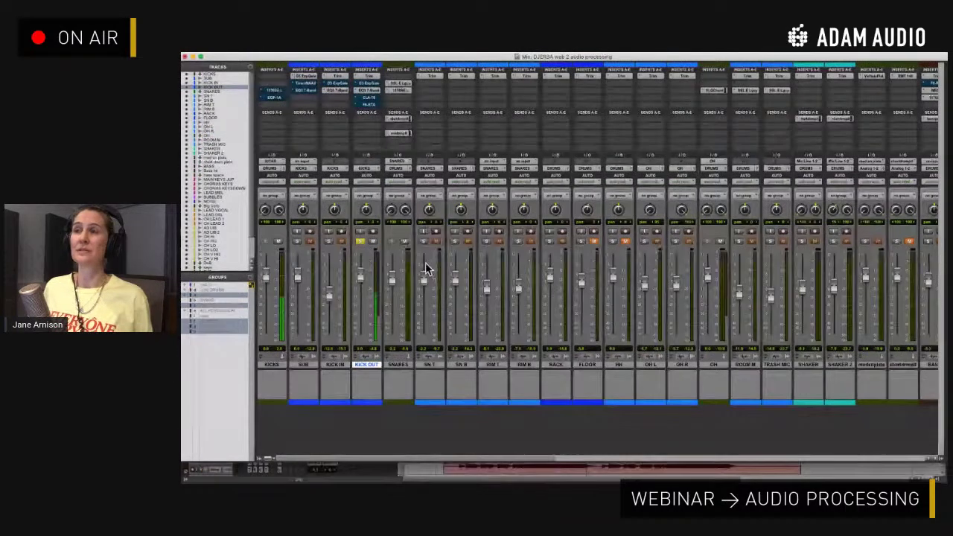
# Move the playback start to an earlier point in the song and open the EQ3 7-Band on KICK OUT
pyautogui.press('super+equal')
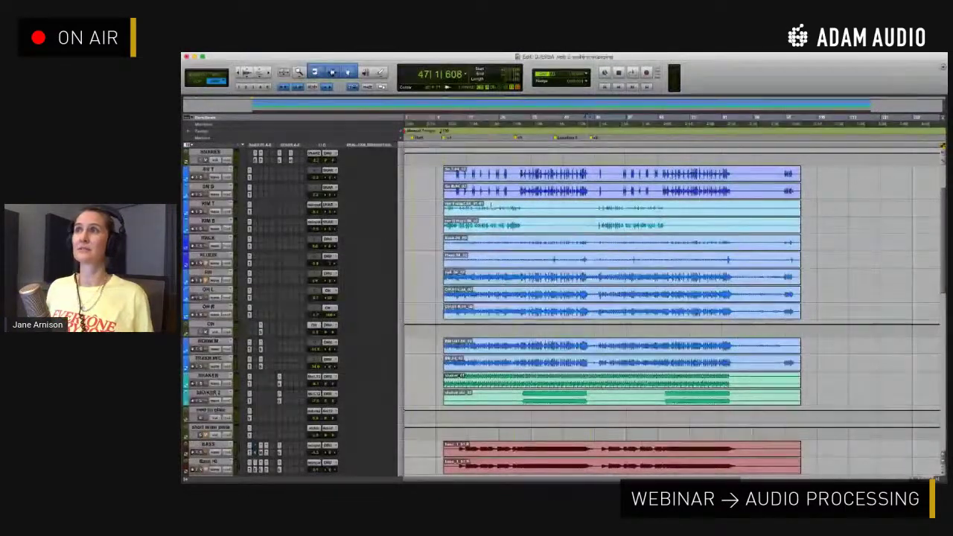
pyautogui.click(495, 192)
pyautogui.press('super+equal')
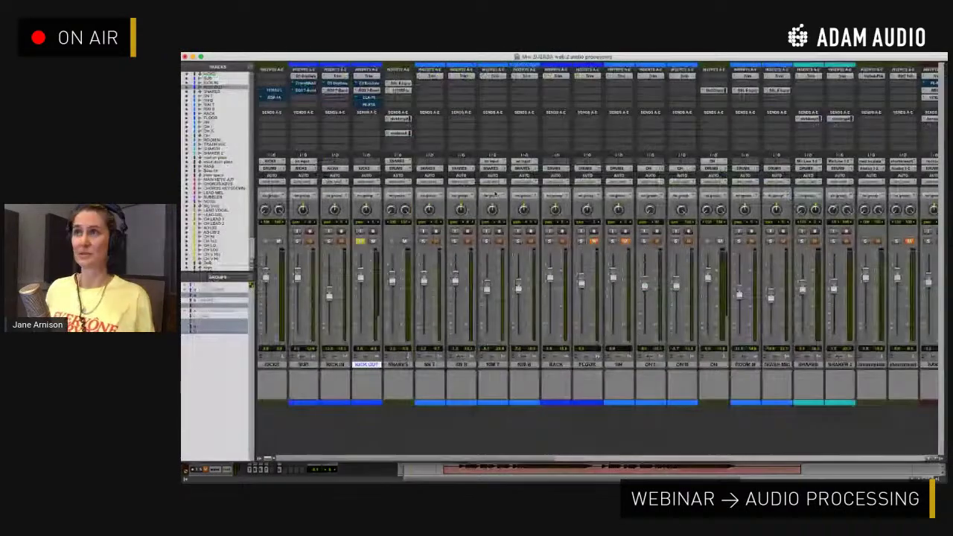
pyautogui.click(369, 90)
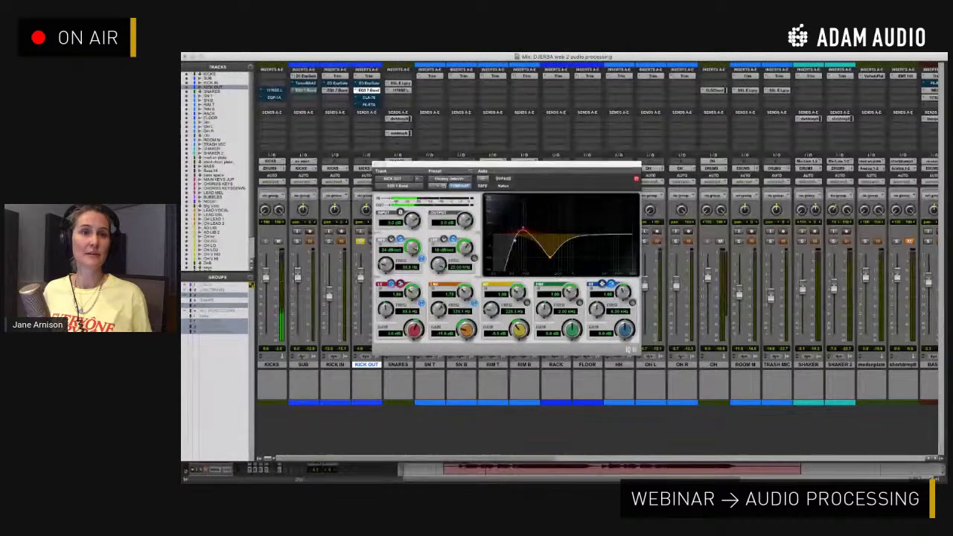
# Open the EQ3 7-Band on SUB, place its window beside KICK OUT's EQ, and take it out of bypass
pyautogui.click(304, 90)
pyautogui.moveTo(656, 196); pyautogui.dragTo(817, 165)
pyautogui.click(781, 174)
pyautogui.click(781, 176)
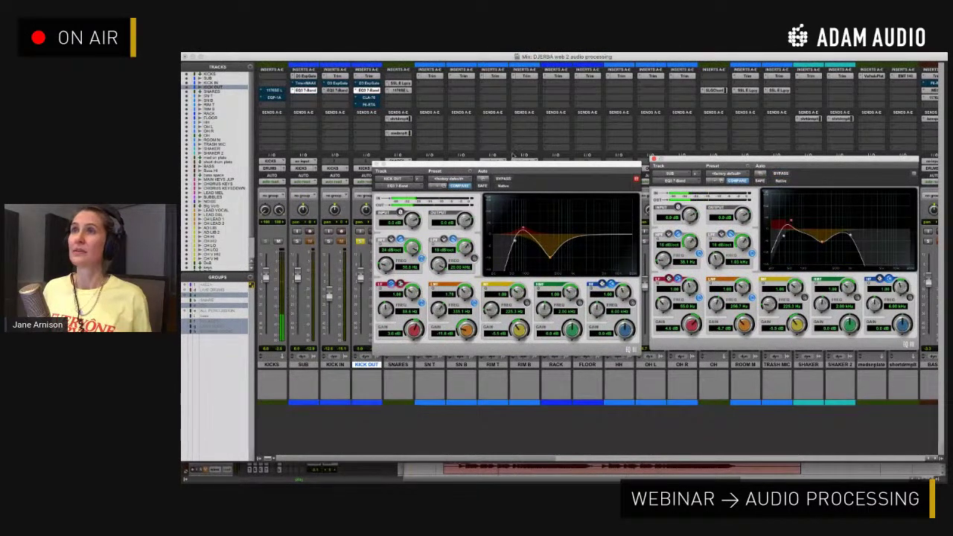
# Solo SUB together with KICK OUT and compare the sound with SUB's EQ3 7-Band bypassed and active
pyautogui.click(297, 241)
pyautogui.click(361, 241)
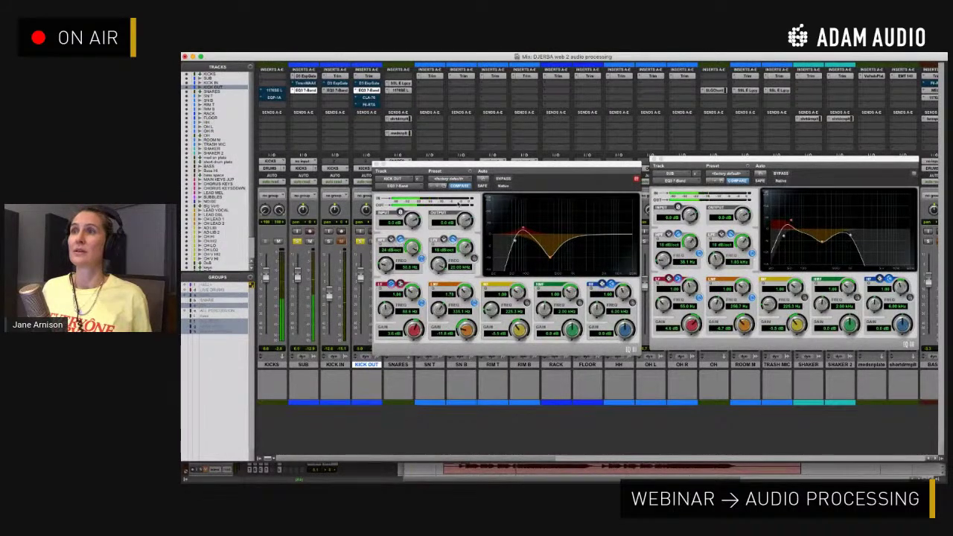
pyautogui.moveTo(471, 167)
pyautogui.mouseDown()
pyautogui.moveTo(520, 245)
pyautogui.moveTo(461, 160)
pyautogui.moveTo(462, 169)
pyautogui.mouseUp()
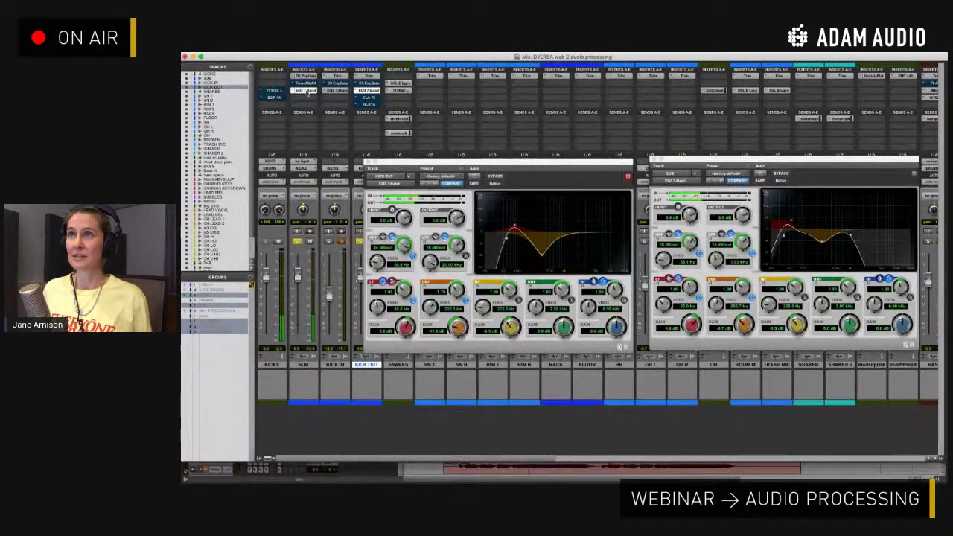
pyautogui.keyDown('super'); pyautogui.click(307, 90); pyautogui.keyUp('super')
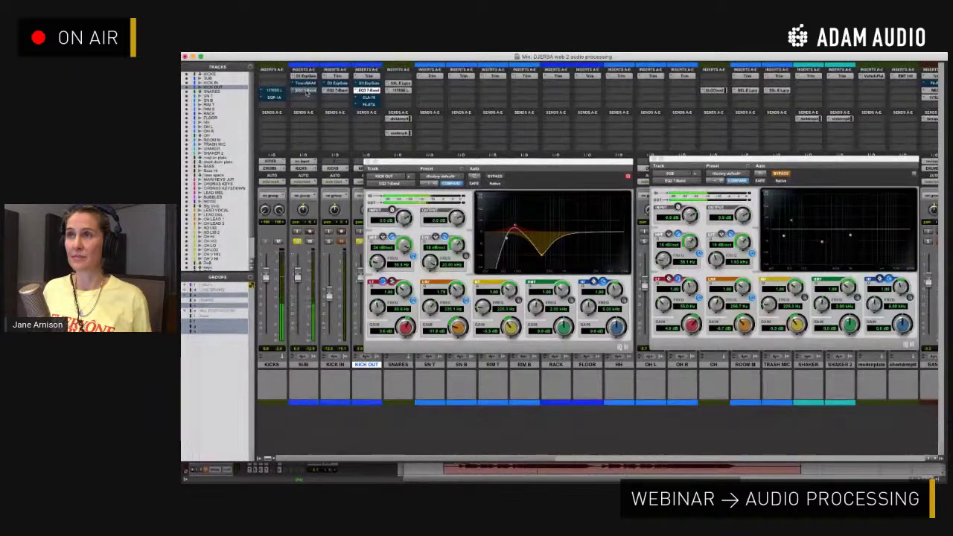
pyautogui.keyDown('super'); pyautogui.click(306, 90); pyautogui.keyUp('super')
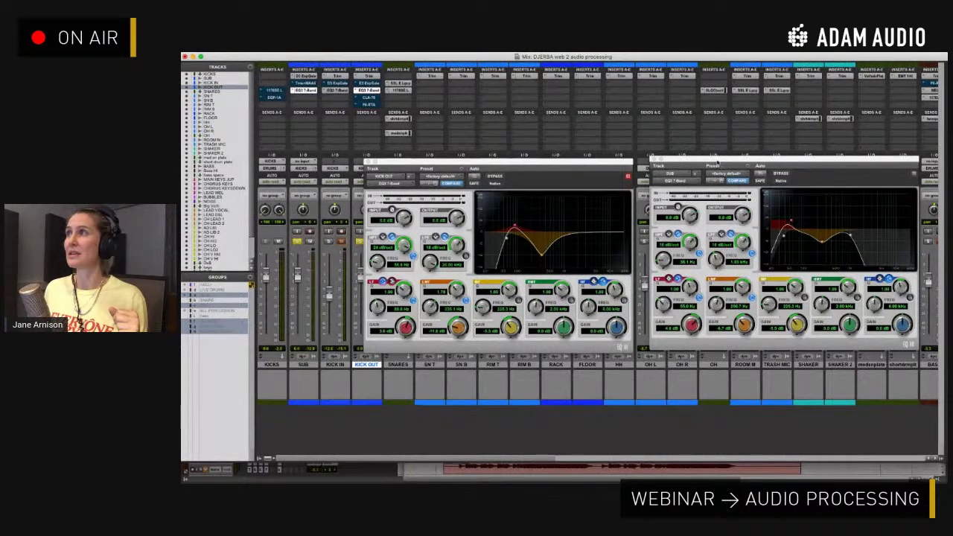
# Stack the SUB EQ3 7-Band window above KICK OUT's to compare their curves, and close both
pyautogui.moveTo(719, 163); pyautogui.dragTo(460, 55)
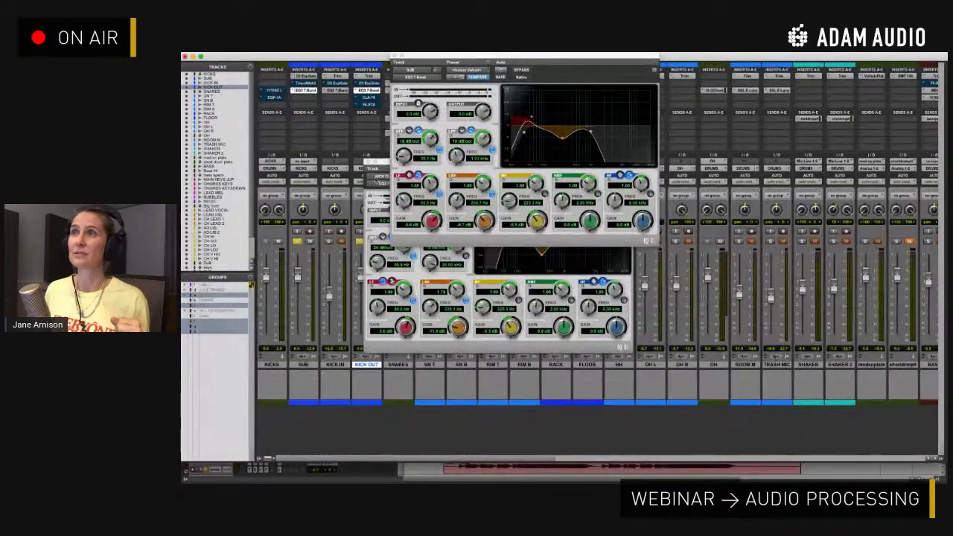
pyautogui.click(386, 170)
pyautogui.moveTo(386, 170); pyautogui.dragTo(412, 249)
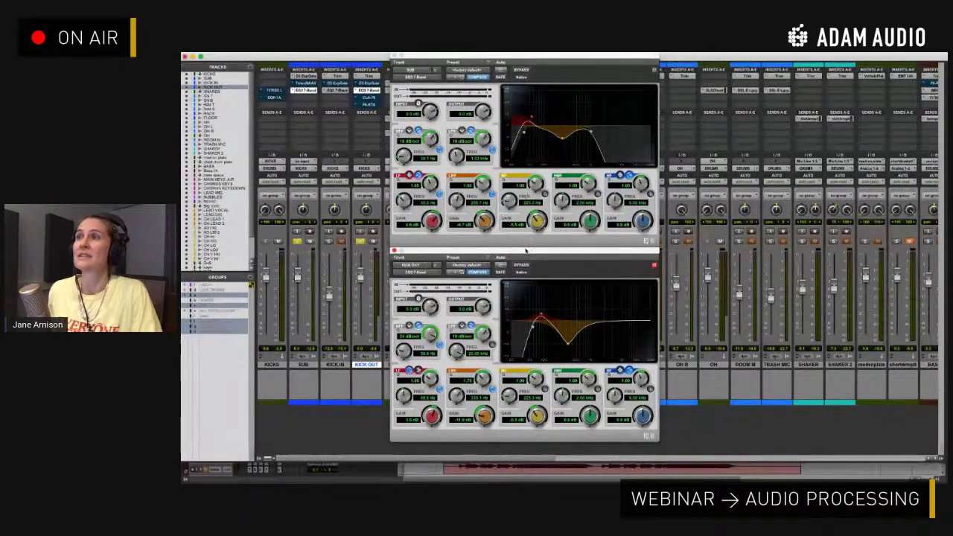
pyautogui.click(547, 253)
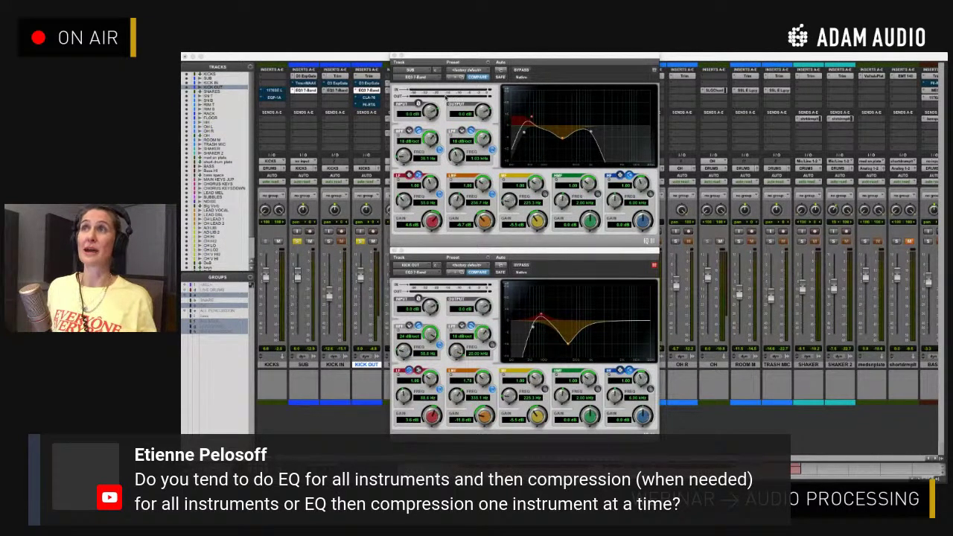
pyautogui.click(395, 57)
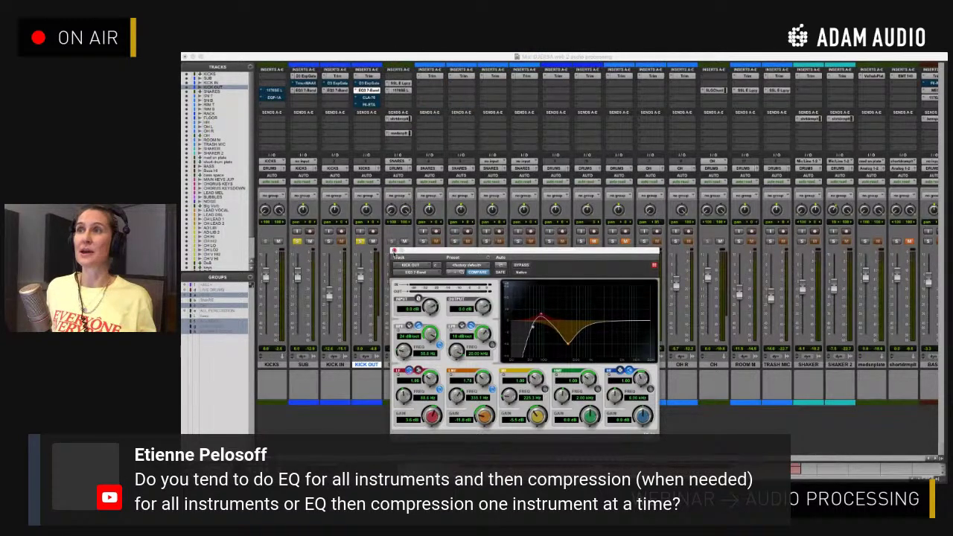
pyautogui.click(394, 251)
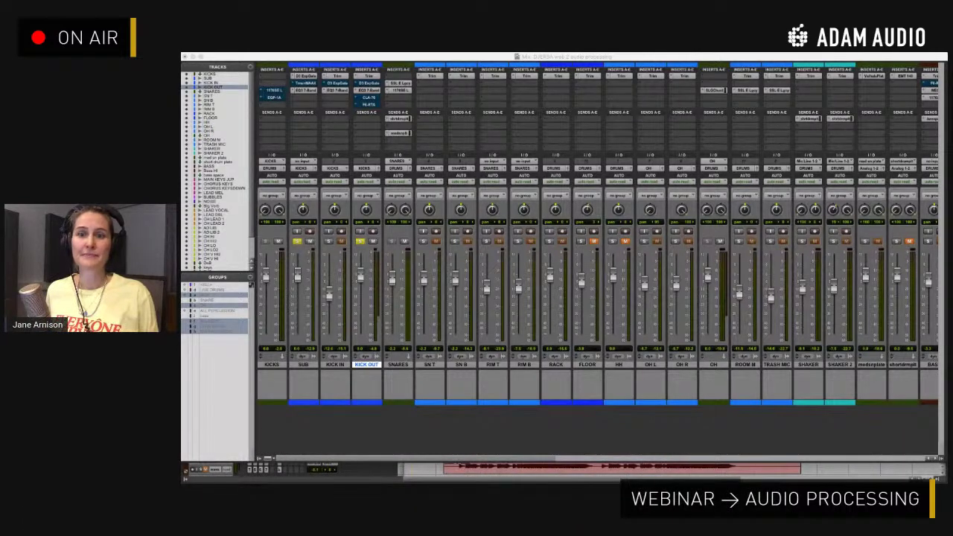
# Open the Expander/Gate on KICK OUT and remove the plug-in in the insert slot after CLA-76
pyautogui.click(369, 84)
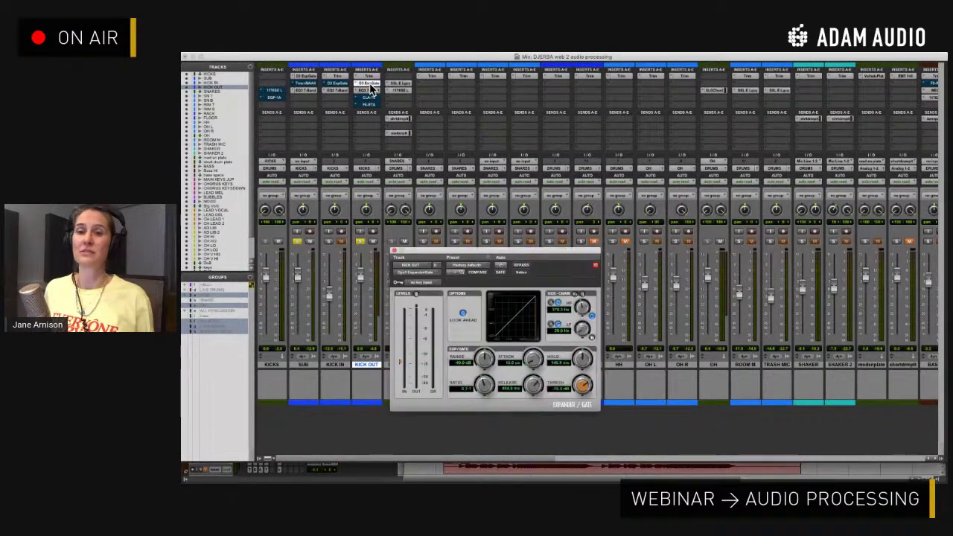
pyautogui.moveTo(489, 255); pyautogui.dragTo(494, 181)
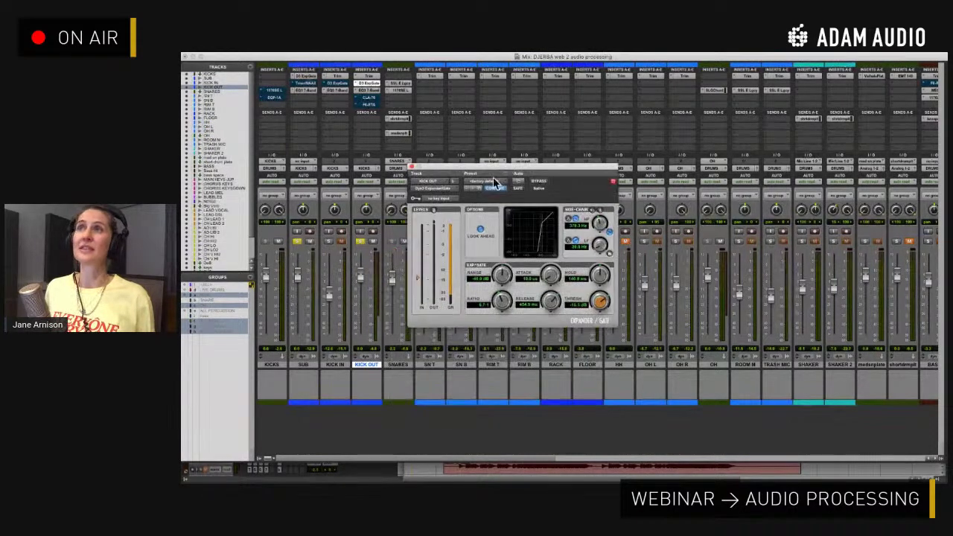
pyautogui.click(357, 109)
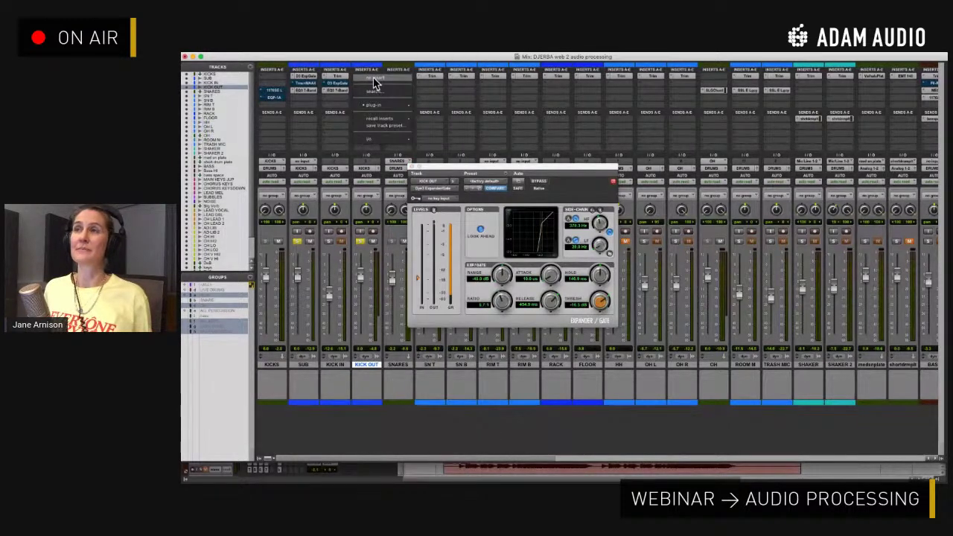
pyautogui.click(374, 83)
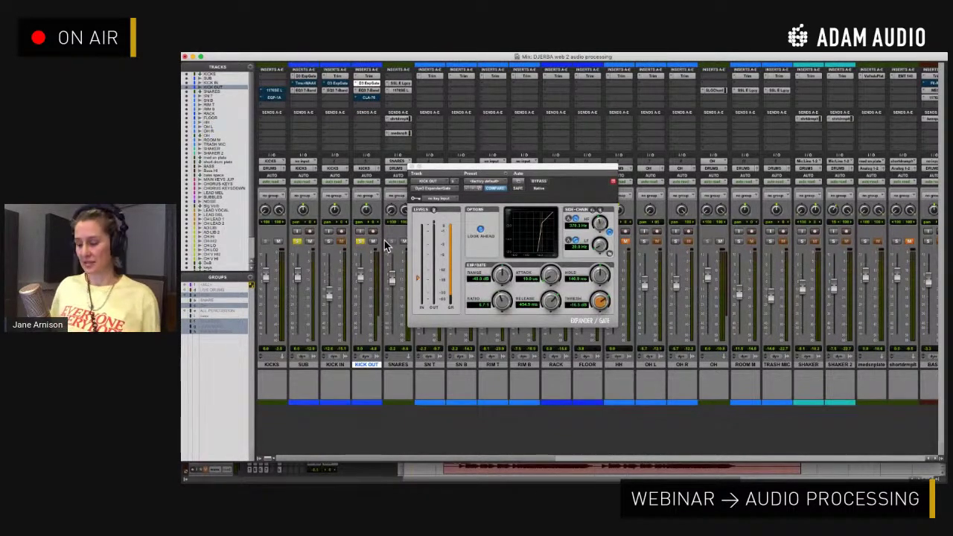
# Restart playback from the beginning of the TRASH MIC clip and compare KICK OUT with its Expander/Gate active and bypassed
pyautogui.press('super+equal')
pyautogui.press('space')
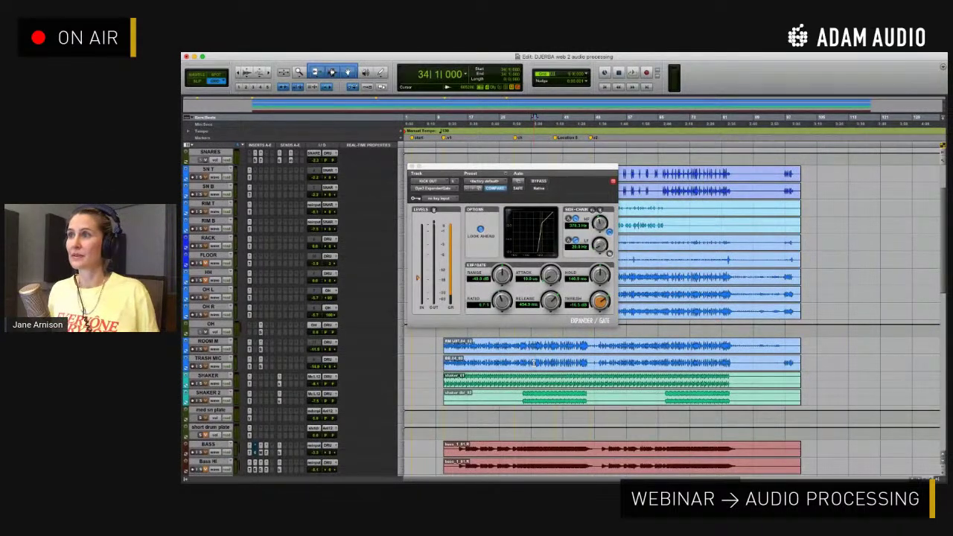
pyautogui.click(533, 365)
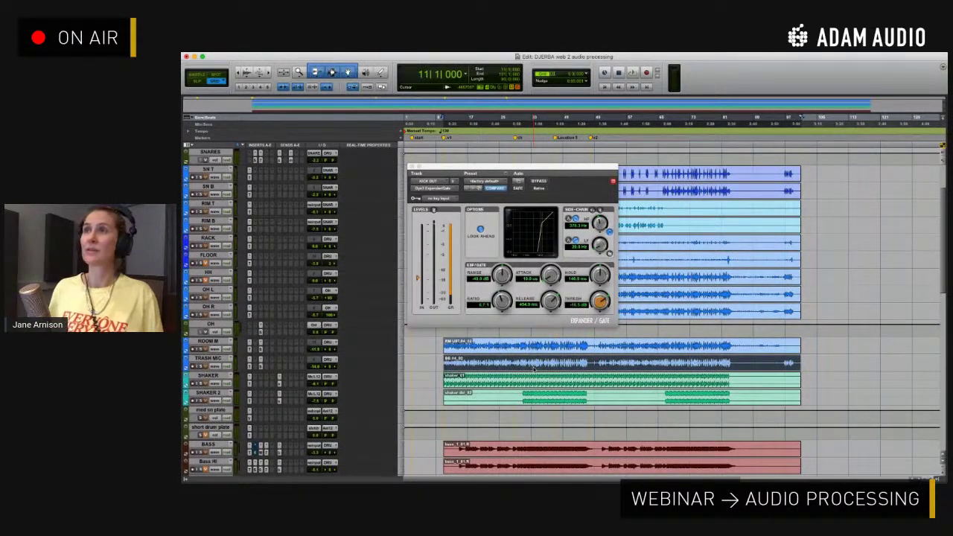
pyautogui.press('super+equal')
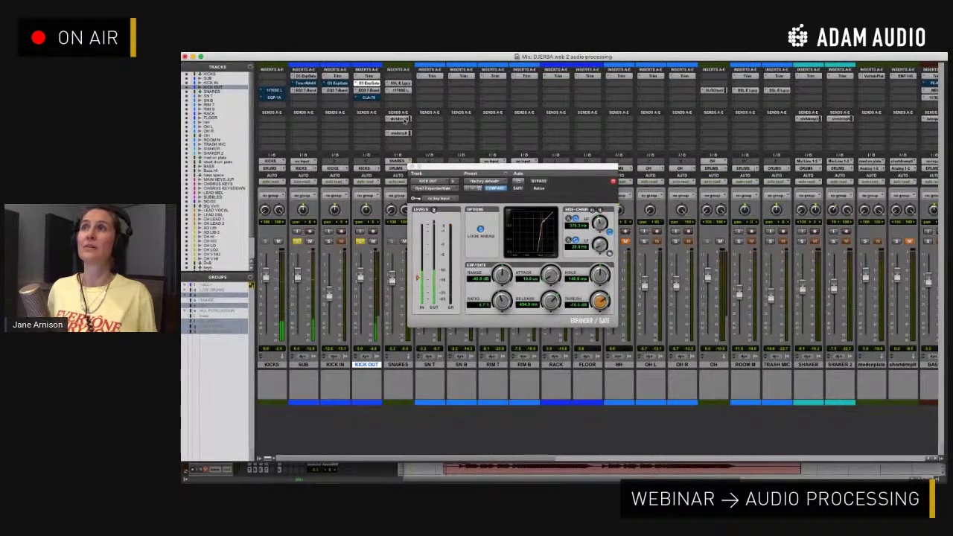
pyautogui.keyDown('super'); pyautogui.click(367, 84); pyautogui.keyUp('super')
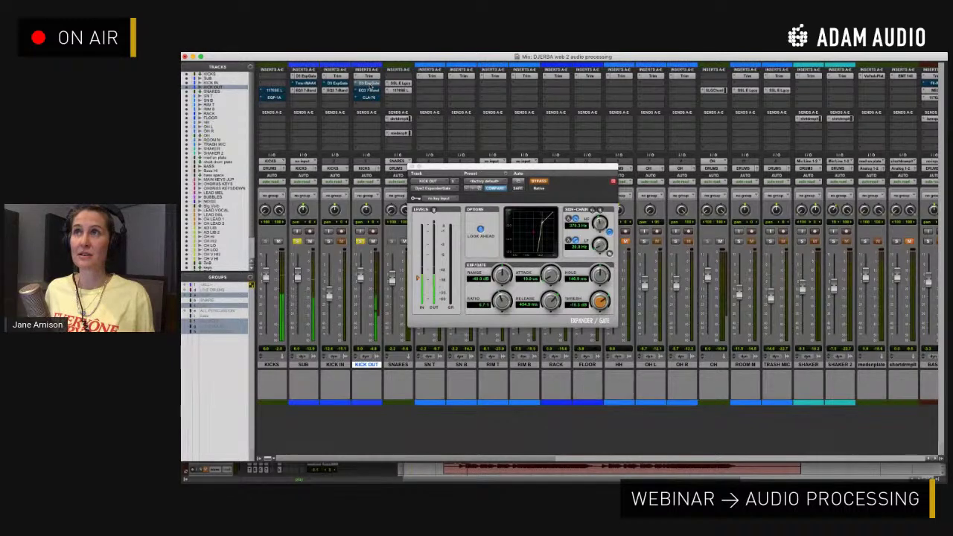
pyautogui.keyDown('super'); pyautogui.click(370, 86); pyautogui.keyUp('super')
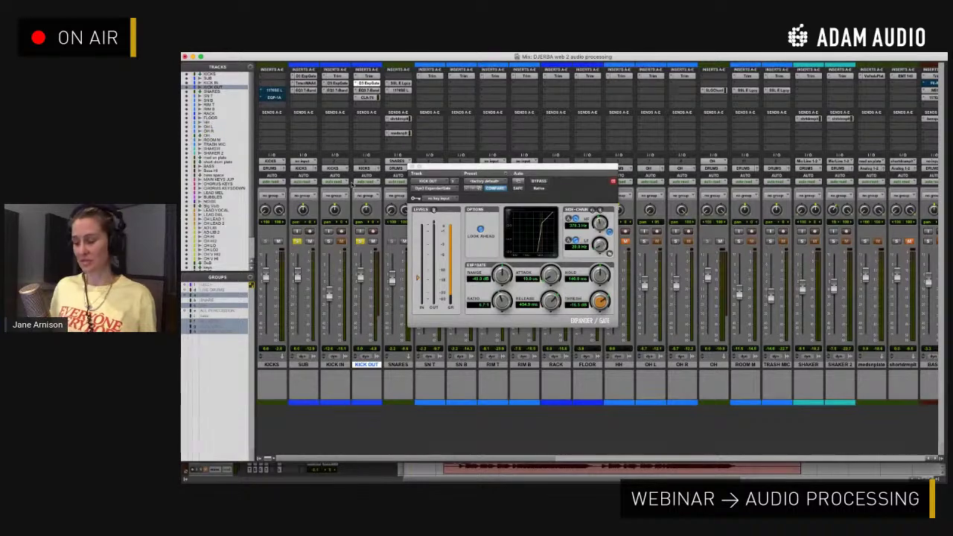
# Return the playback start to the beginning of the TRASH MIC clip and select the KICKS track
pyautogui.press('super+equal')
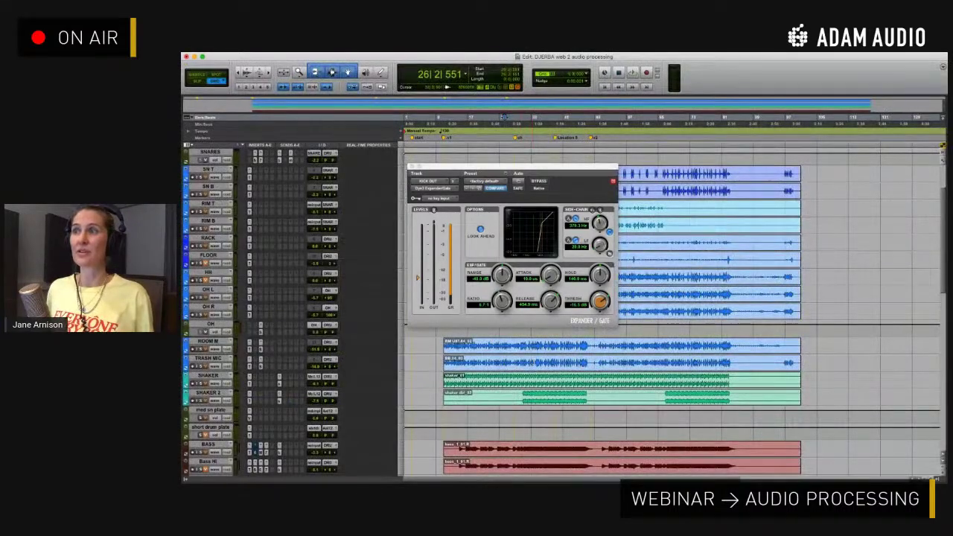
pyautogui.click(535, 369)
pyautogui.press('super+equal')
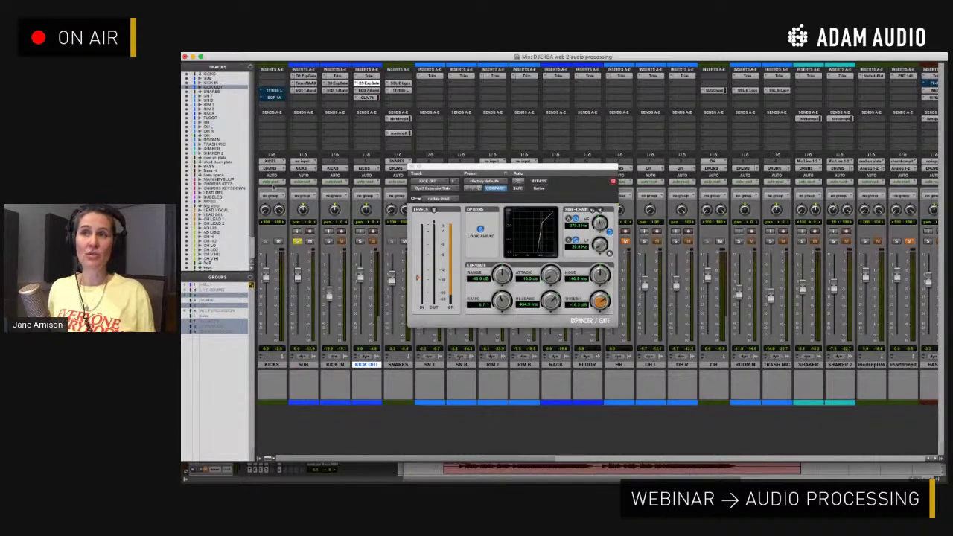
pyautogui.click(272, 364)
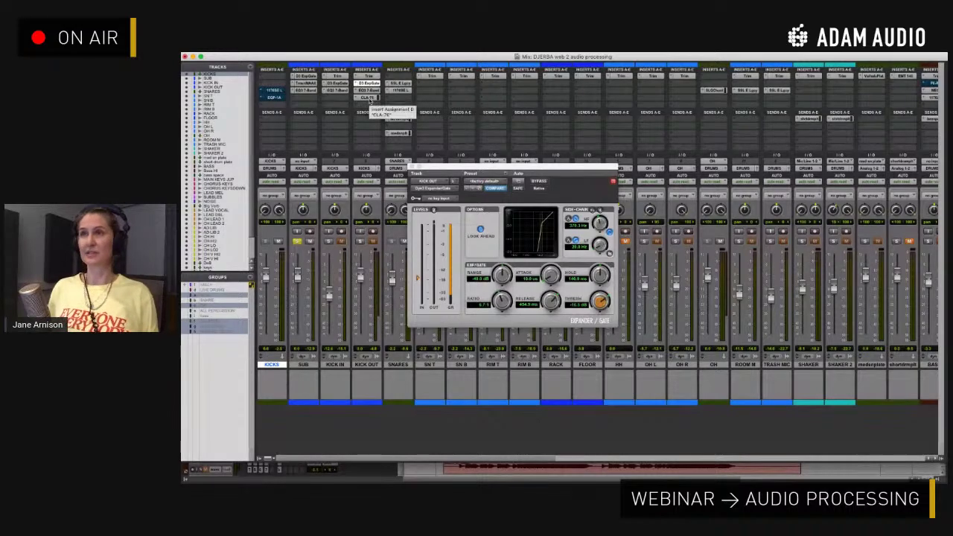
# Play the song from the beginning of the TRASH MIC clip and solo KICK IN along with SUB and KICK OUT
pyautogui.press('super+equal')
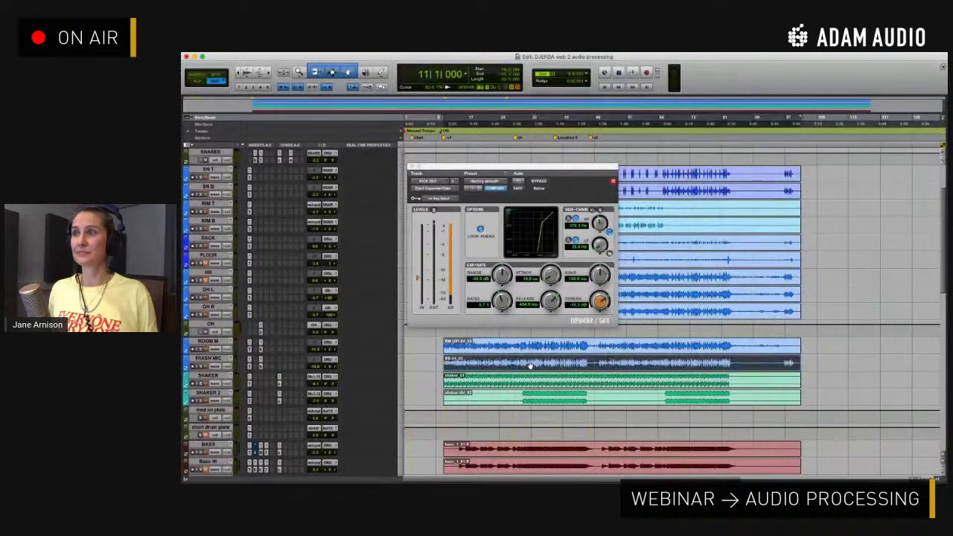
pyautogui.press('super+equal')
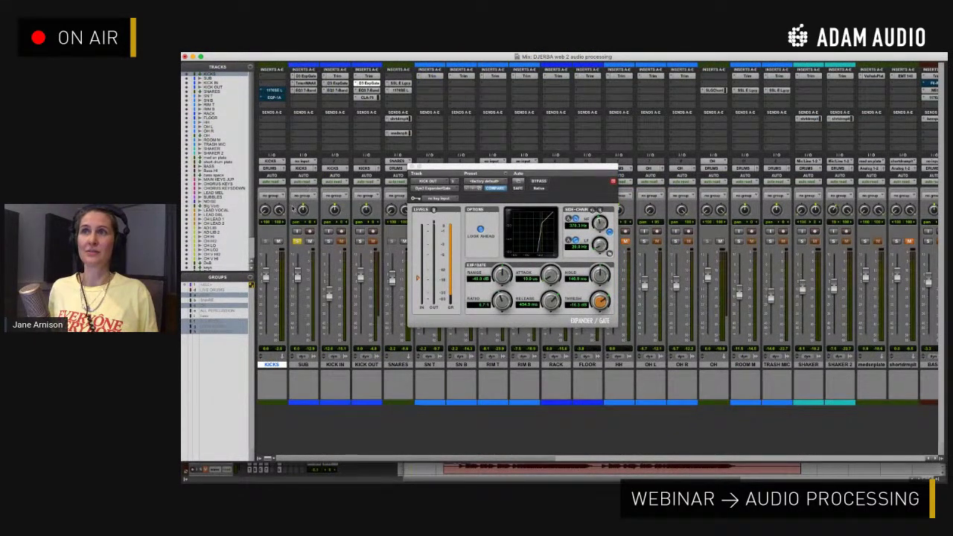
pyautogui.press('super+equal')
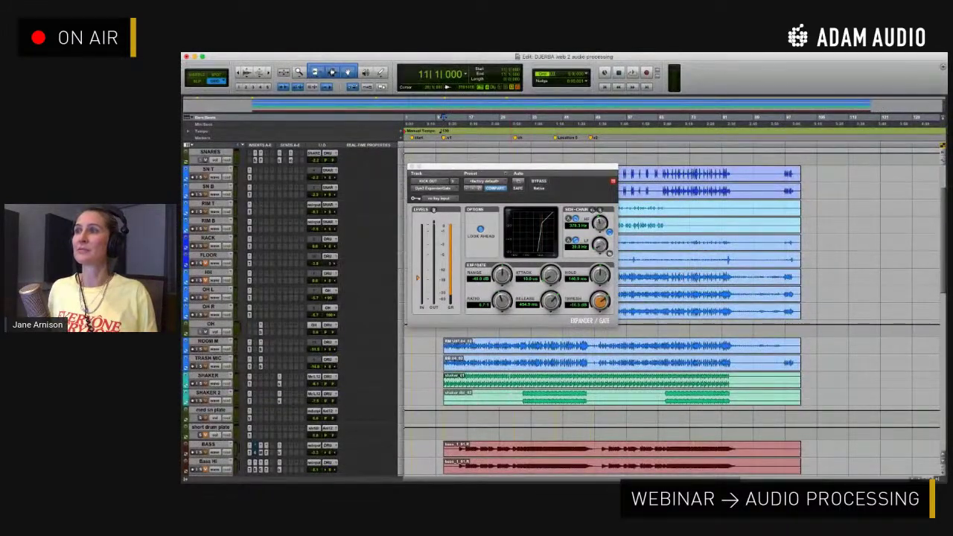
pyautogui.click(508, 368)
pyautogui.press('space')
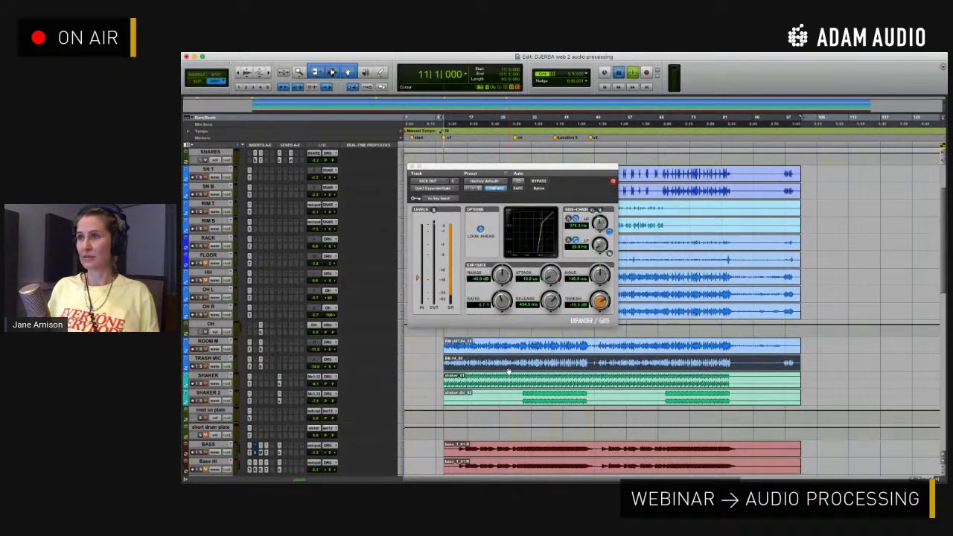
pyautogui.press('super+equal')
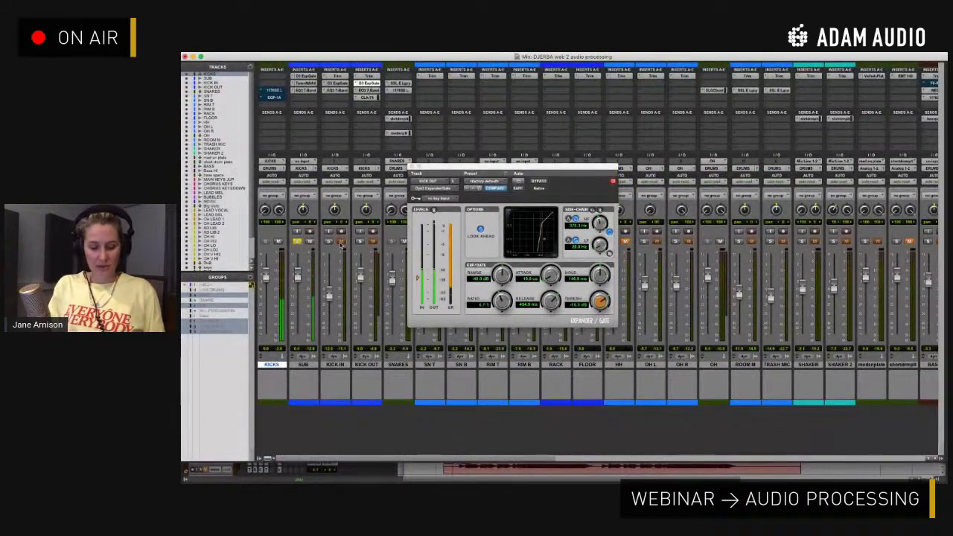
pyautogui.click(329, 242)
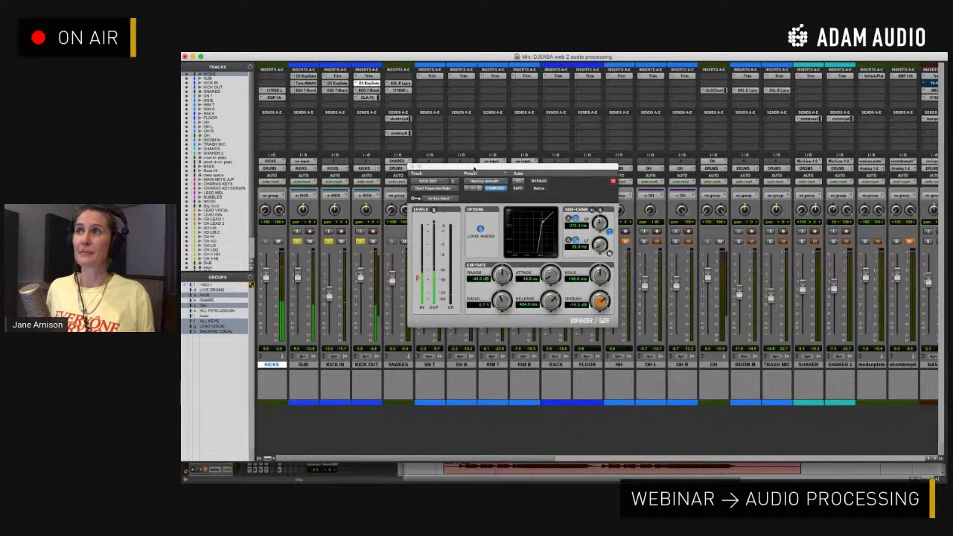
# Open the Pultec EQP-1A on the KICKS track, reposition its window to examine the controls, and close it
pyautogui.click(273, 98)
pyautogui.moveTo(481, 158); pyautogui.dragTo(452, 145)
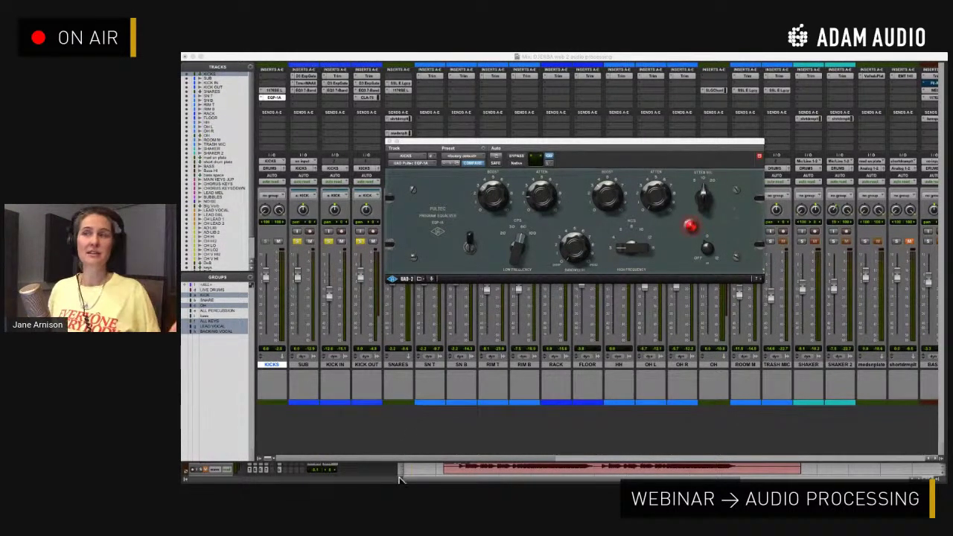
pyautogui.moveTo(571, 144); pyautogui.dragTo(580, 164)
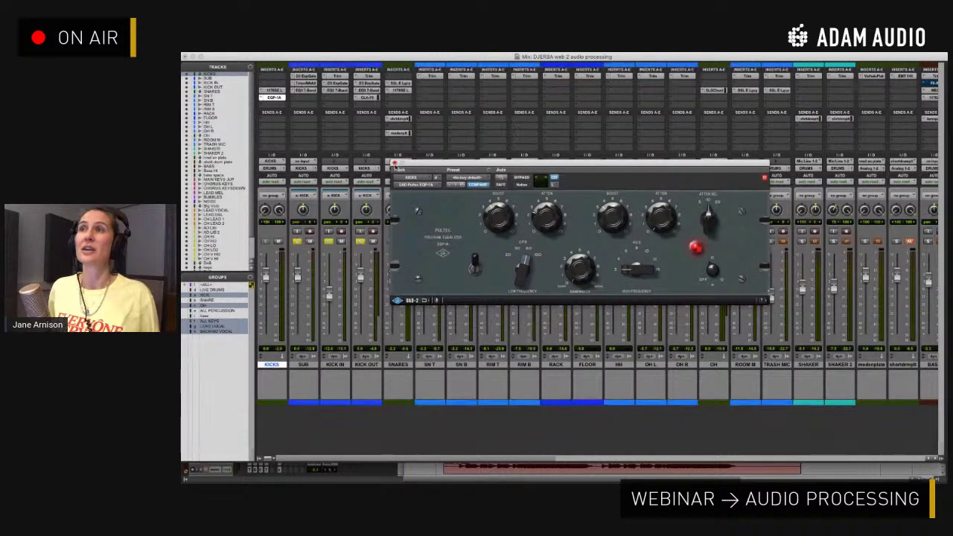
pyautogui.click(394, 162)
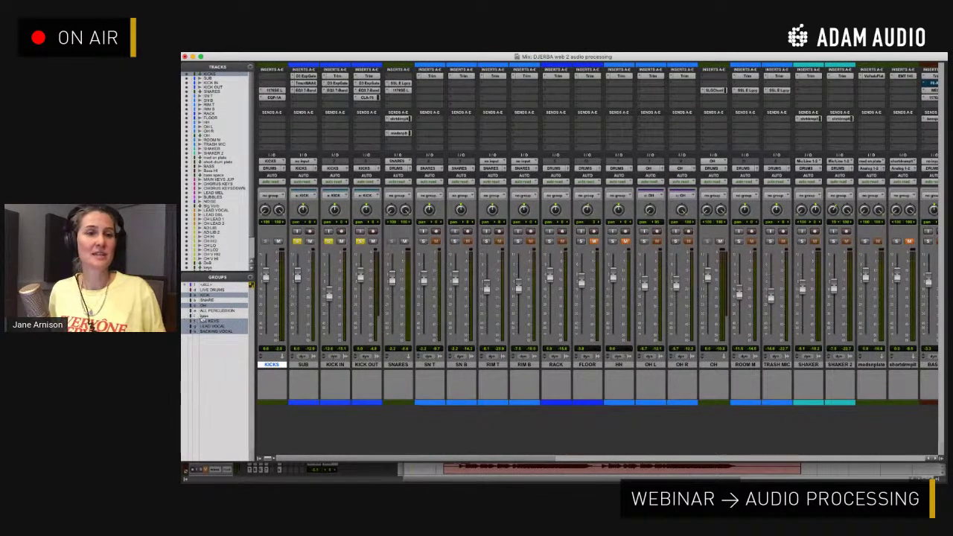
# Switch to the slide presentation and advance to the list of equalisation tips
pyautogui.click(181, 432)
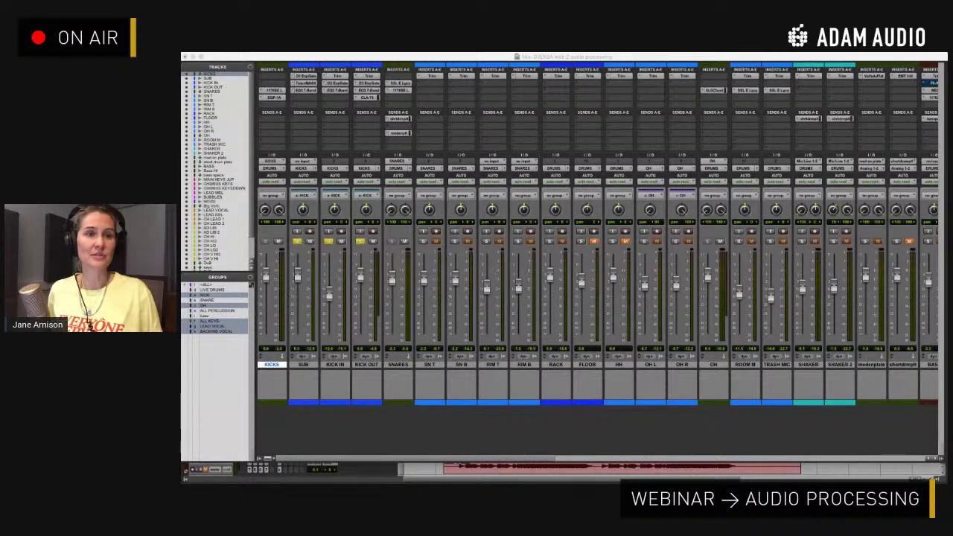
pyautogui.press('super+Tab')
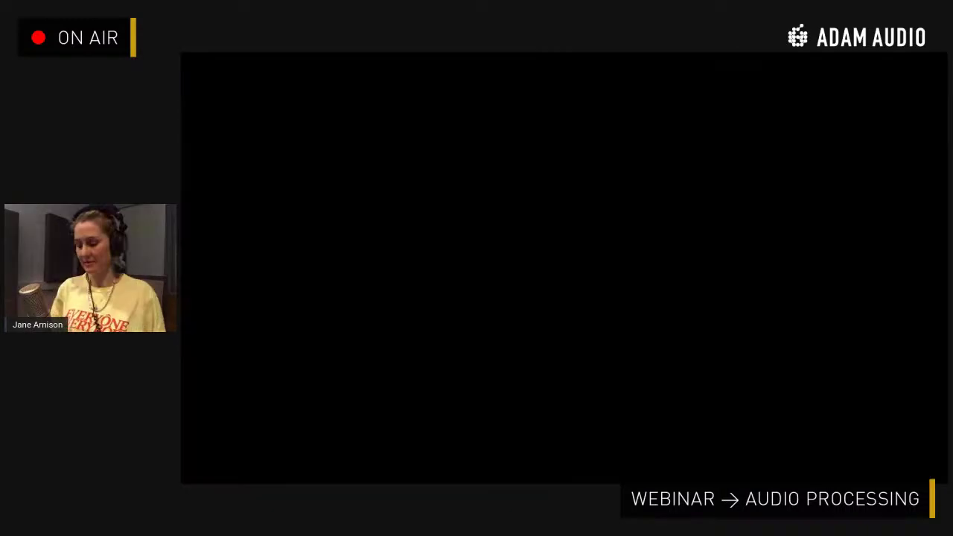
pyautogui.press('Right')
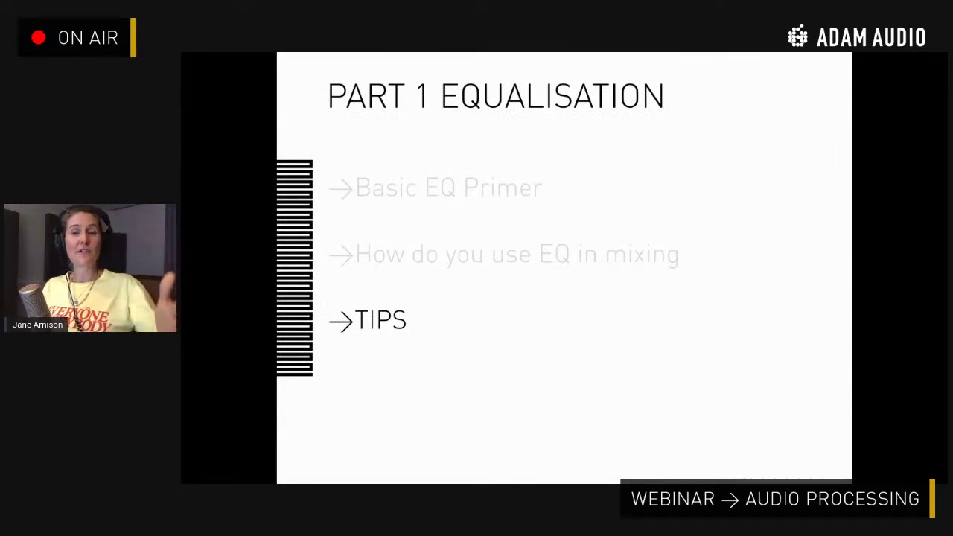
pyautogui.press('Right')
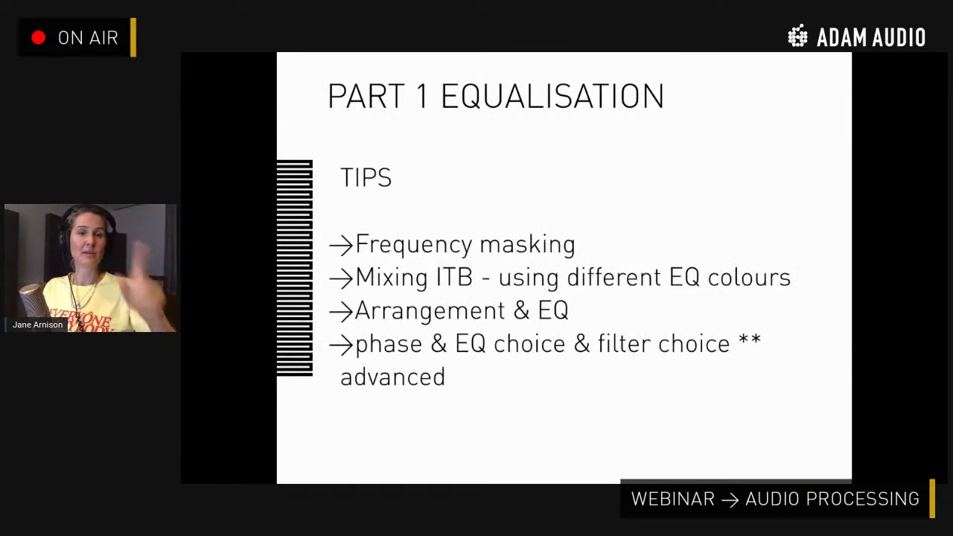
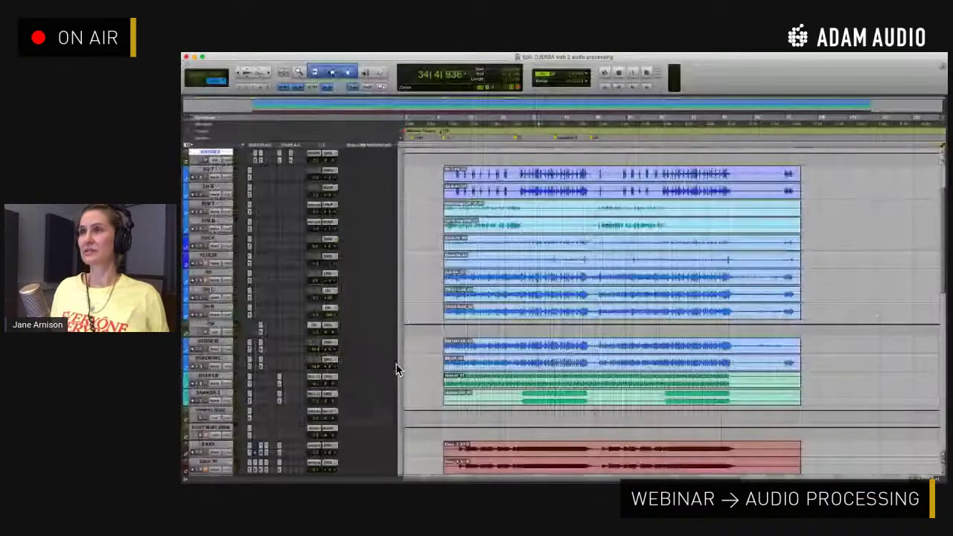
# Clear the kick track solos while the song plays, check the full drum mix, and stop playback
pyautogui.click(593, 195)
pyautogui.press('super+equal')
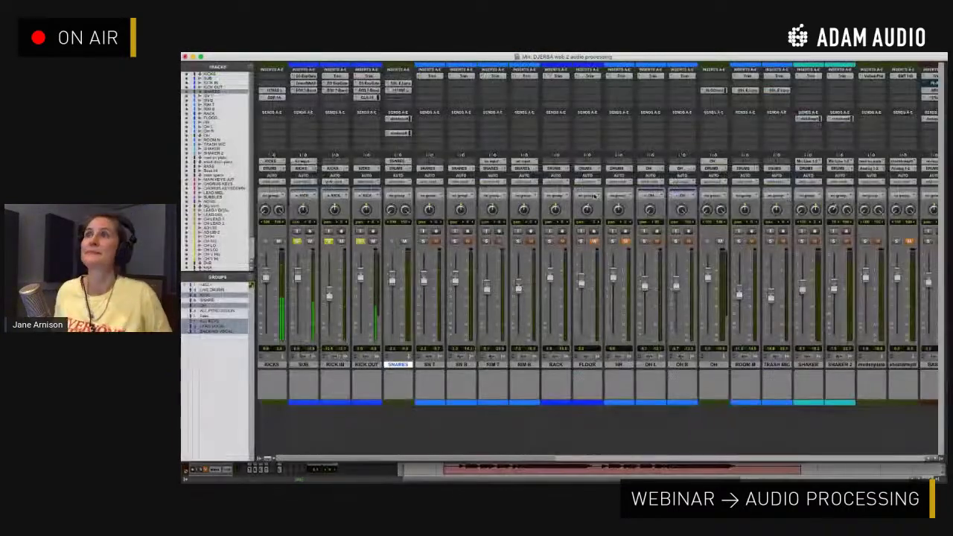
pyautogui.keyDown('alt'); pyautogui.click(360, 241); pyautogui.keyUp('alt')
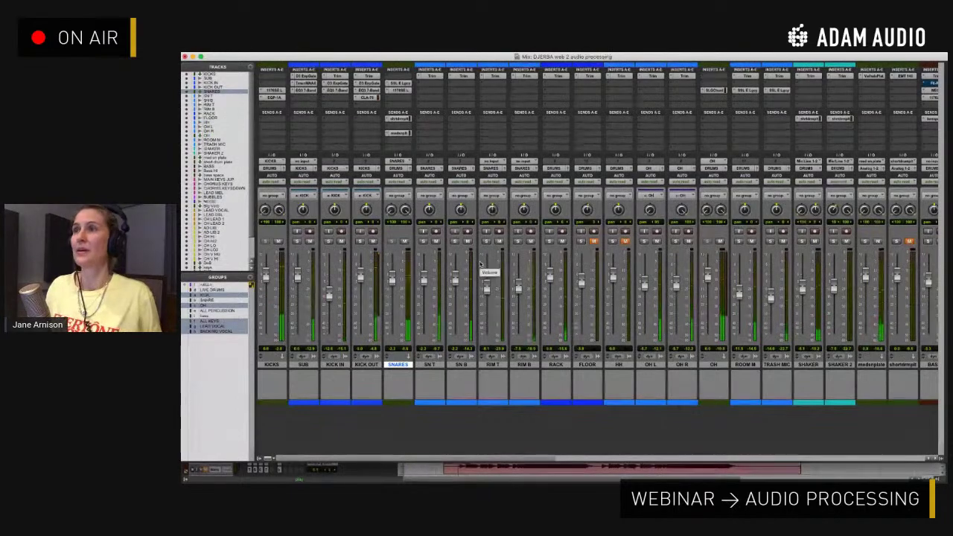
pyautogui.press('super+equal')
pyautogui.press('space')
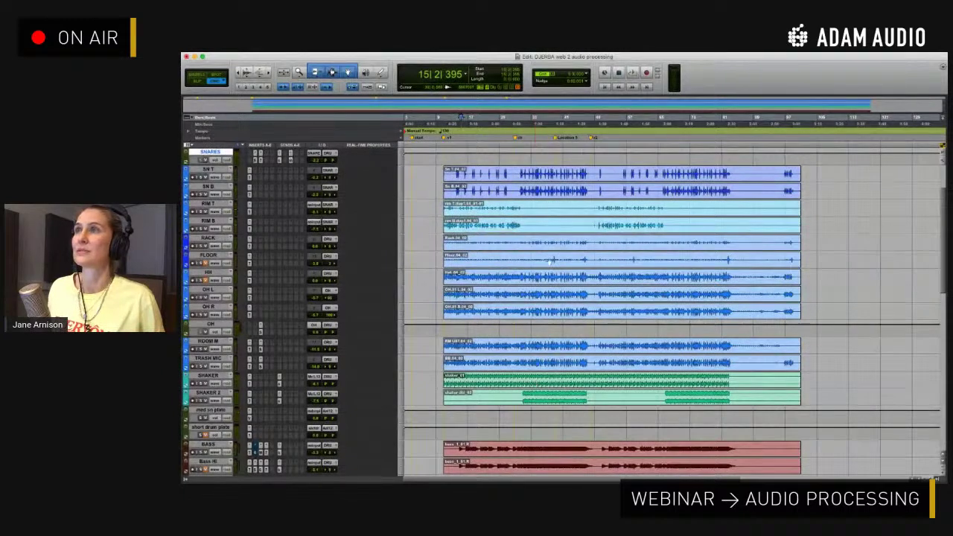
# Play the section from bar 30 selected on SN T and SN B, muting RACK, OH L, OH R, ROOM M and TRASH MIC
pyautogui.moveTo(518, 174); pyautogui.dragTo(595, 193)
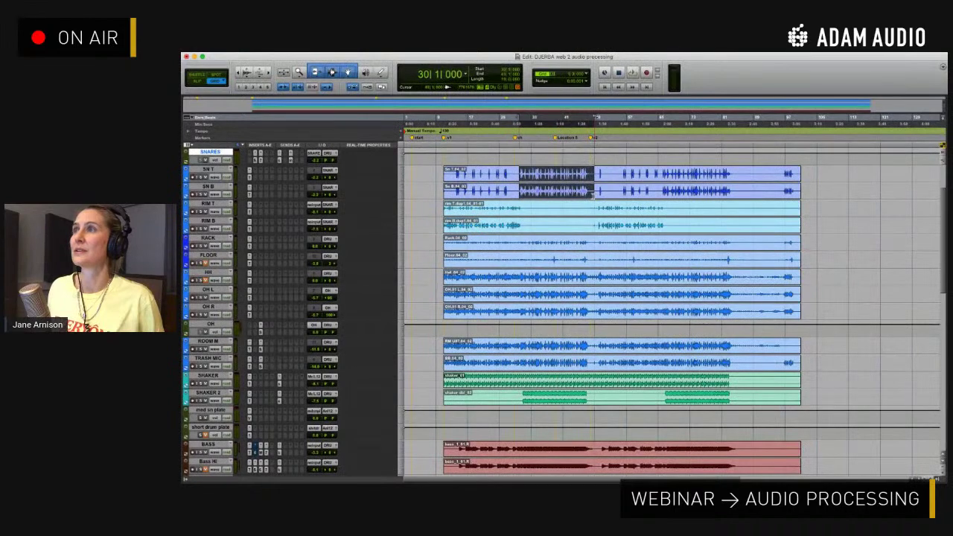
pyautogui.press('super+equal')
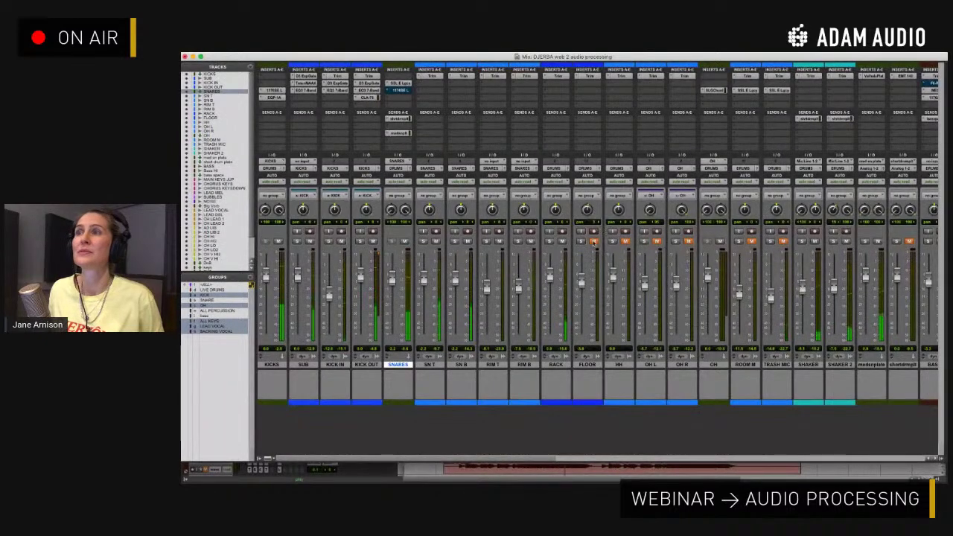
pyautogui.click(562, 241)
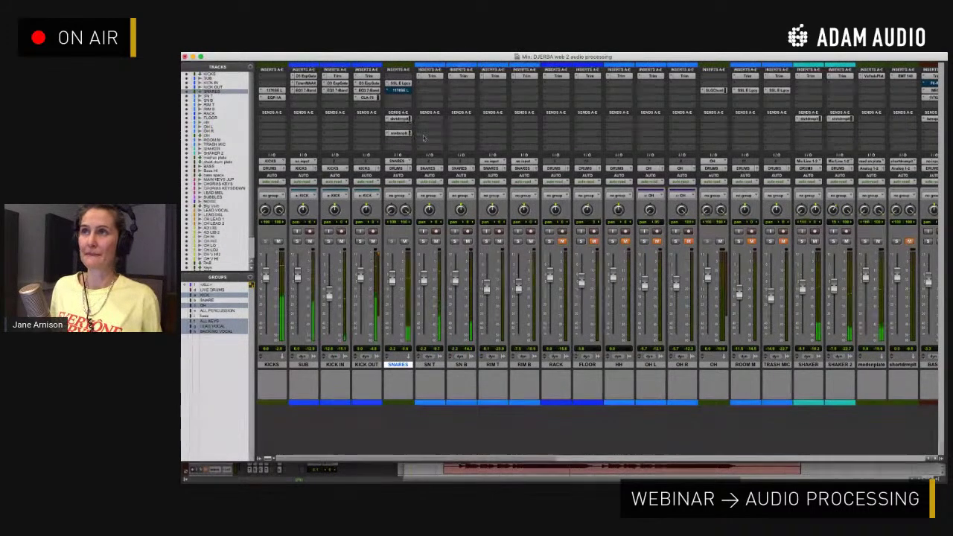
# Bypass the SSL E insert on SNARES with the 1176SE active, and replay the SN T and SN B section from bar 30
pyautogui.click(401, 87)
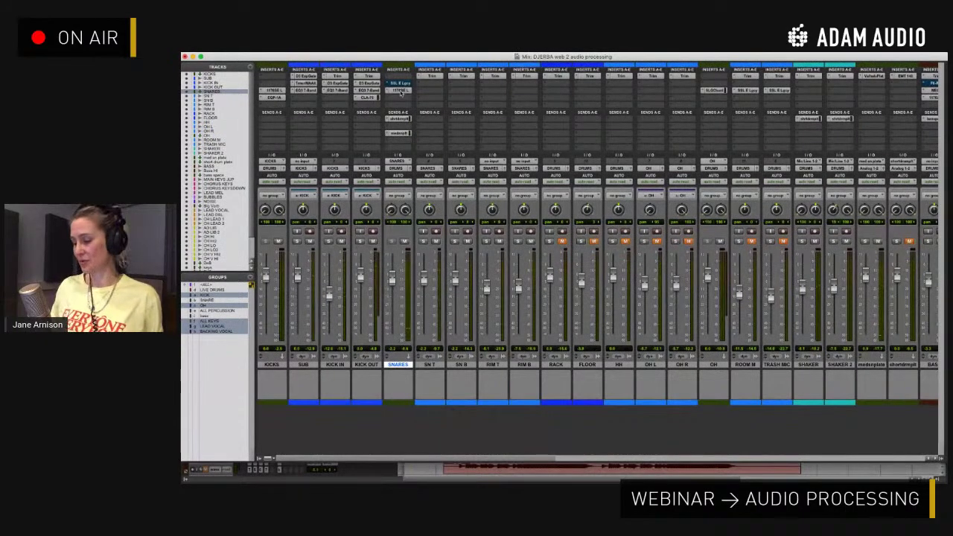
pyautogui.press('super+equal')
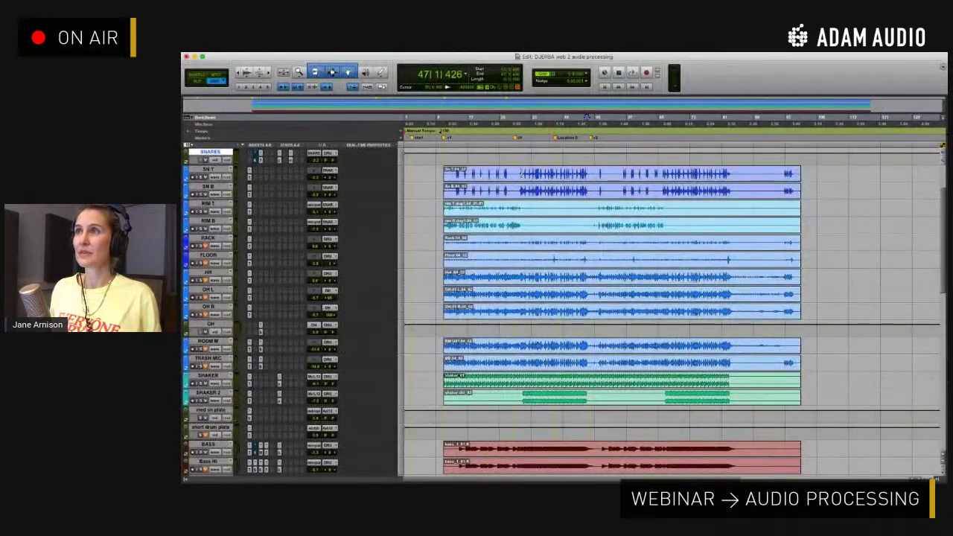
pyautogui.moveTo(519, 173); pyautogui.dragTo(587, 195)
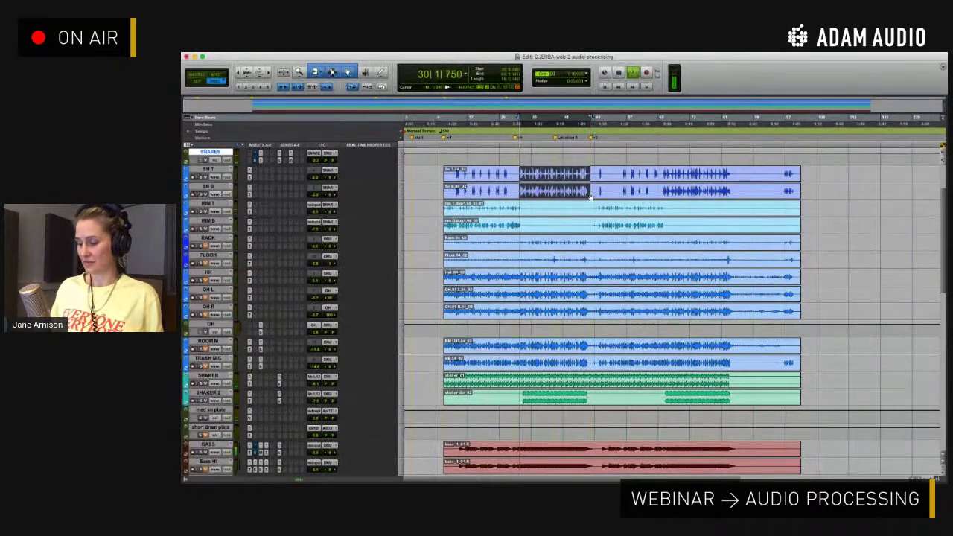
pyautogui.press('super+equal')
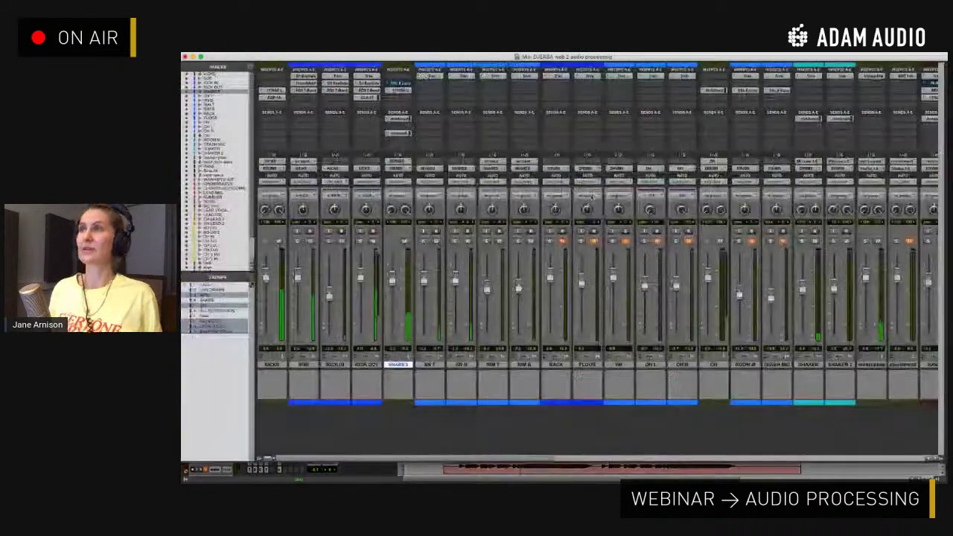
# Open the 1176SE on SNARES and compare the snares with its bypass on and off during playback
pyautogui.click(399, 90)
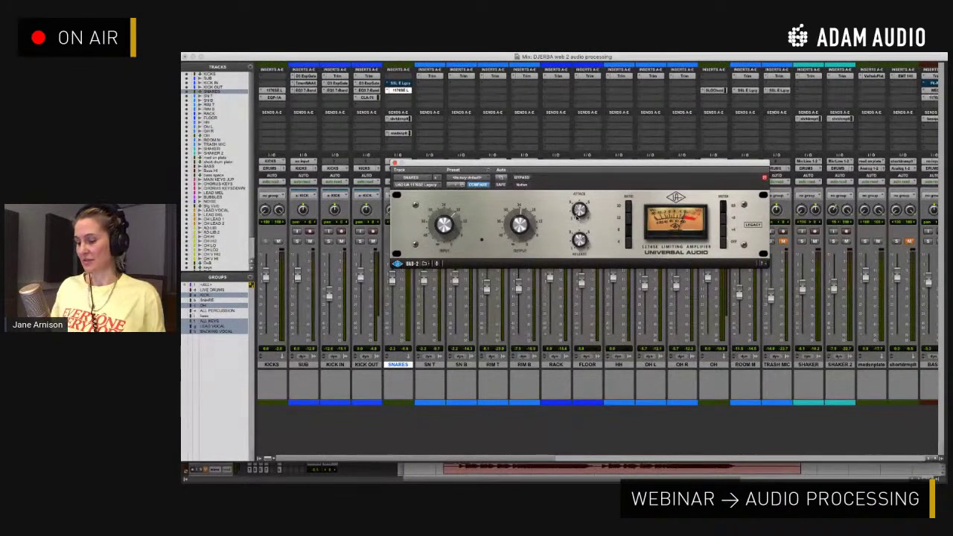
pyautogui.press('super+equal')
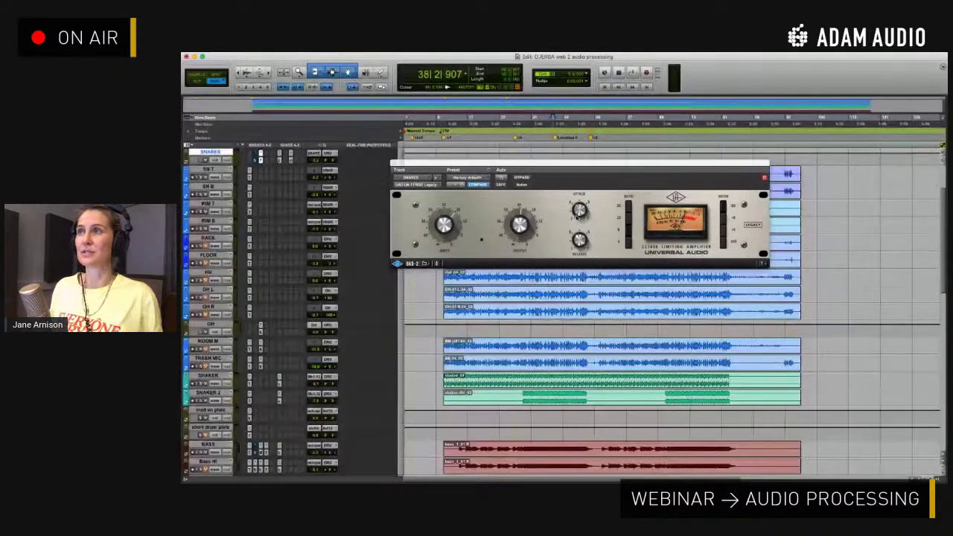
pyautogui.press('super+equal')
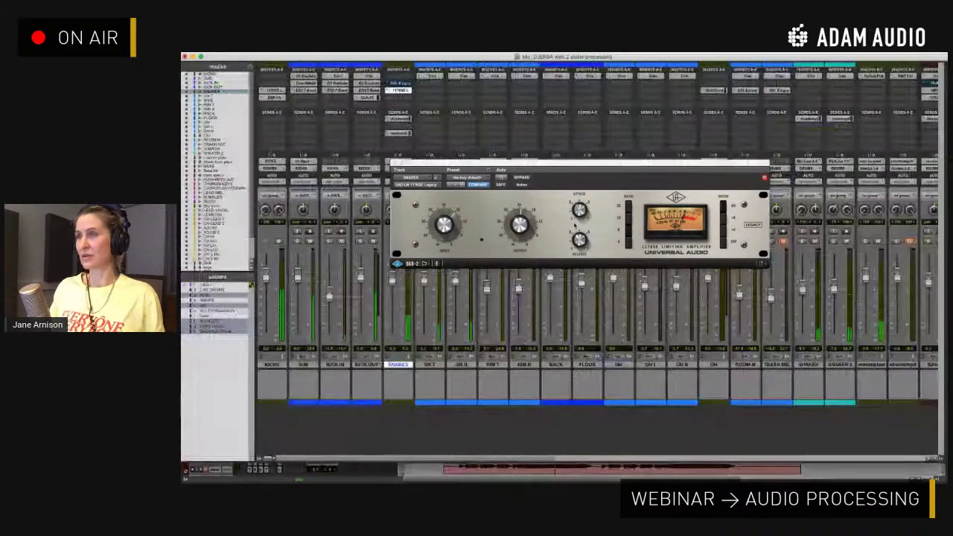
pyautogui.click(523, 179)
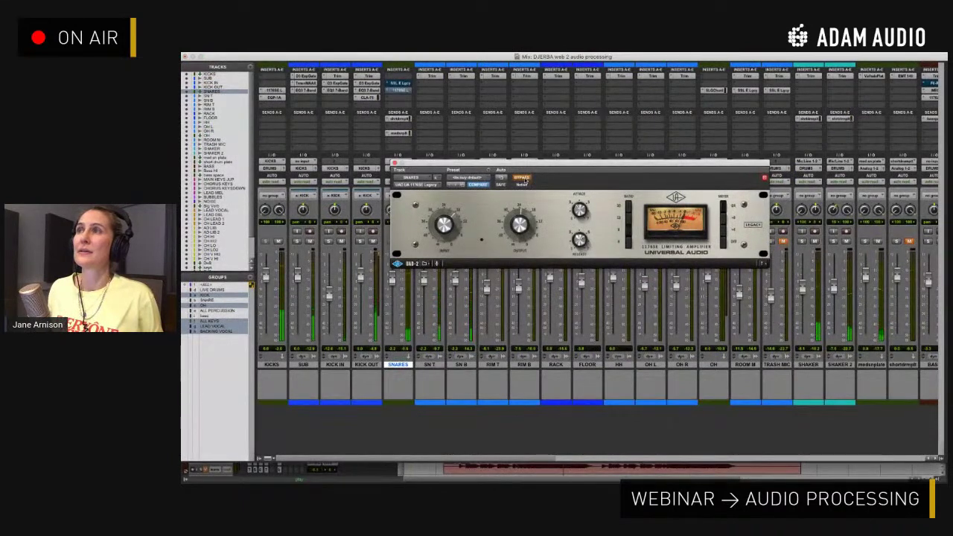
pyautogui.click(524, 179)
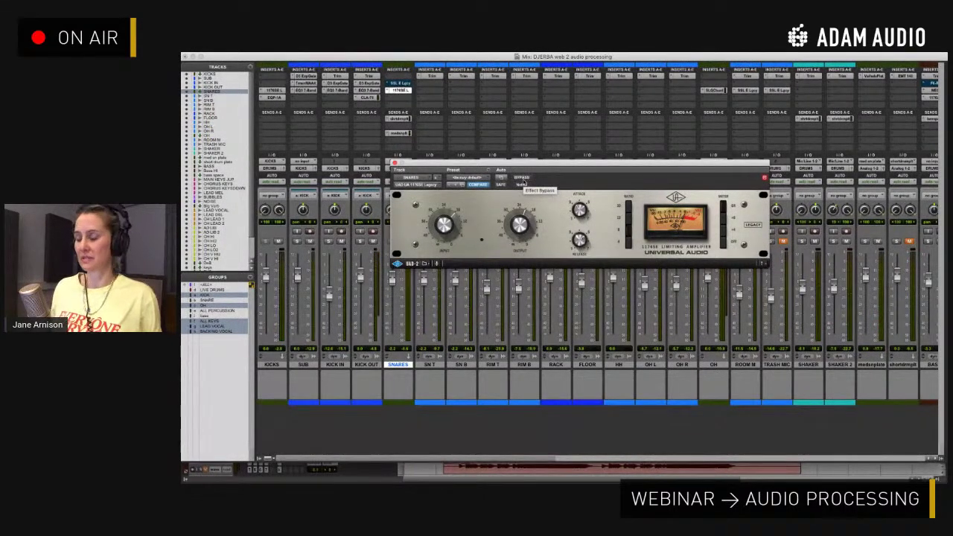
# Select the chorus section across ROOM M and TRASH MIC and play it with the 1176SE on SNARES in view
pyautogui.press('super+equal')
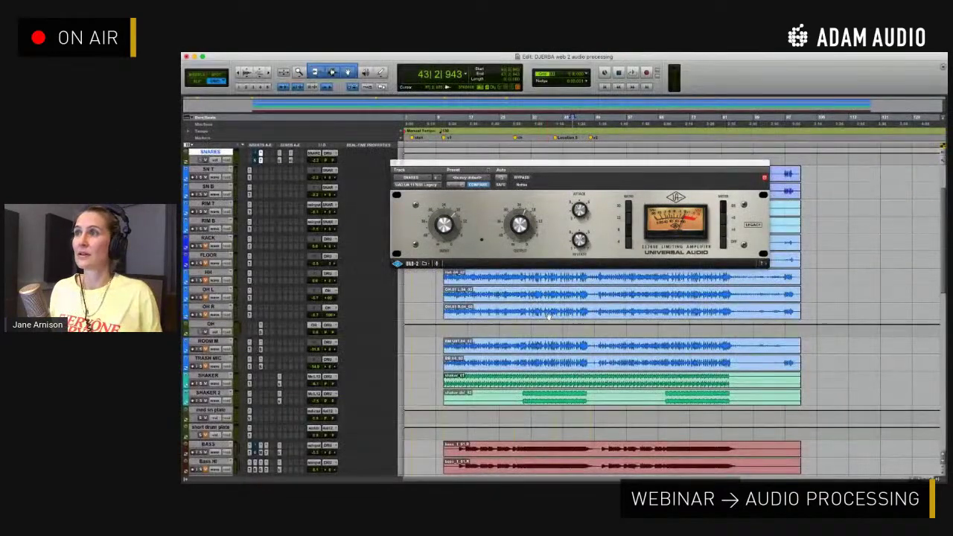
pyautogui.press('super+equal')
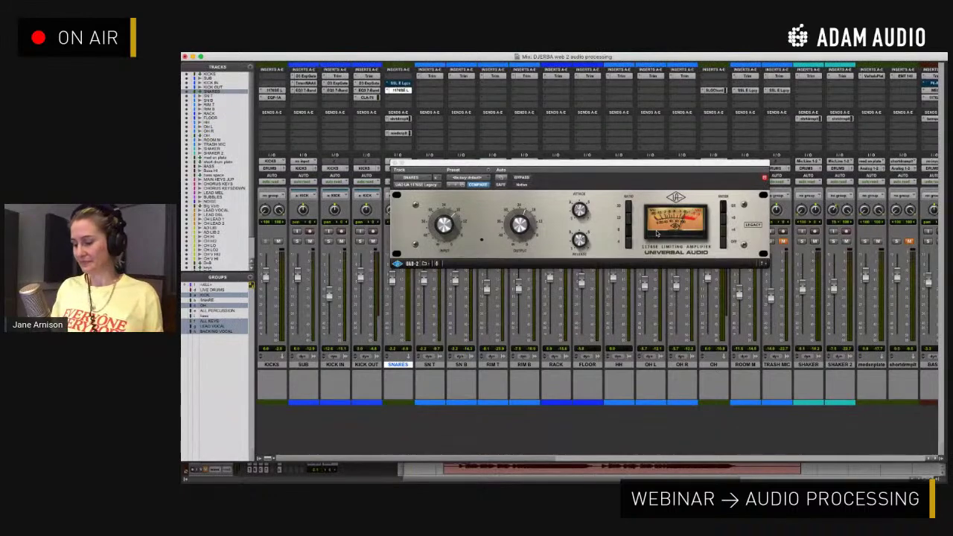
pyautogui.press('super+equal')
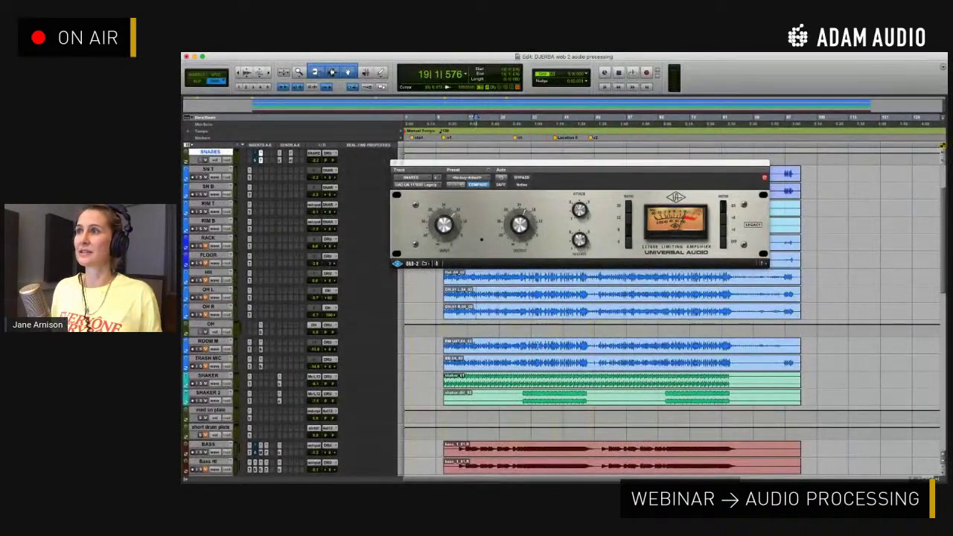
pyautogui.moveTo(526, 343); pyautogui.dragTo(598, 364)
pyautogui.press('space')
pyautogui.press('super+equal')
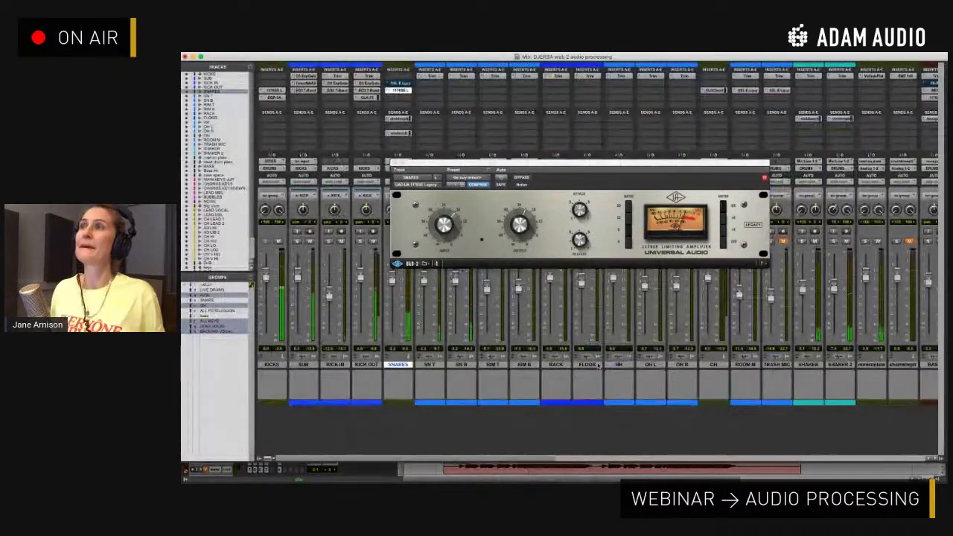
pyautogui.click(609, 248)
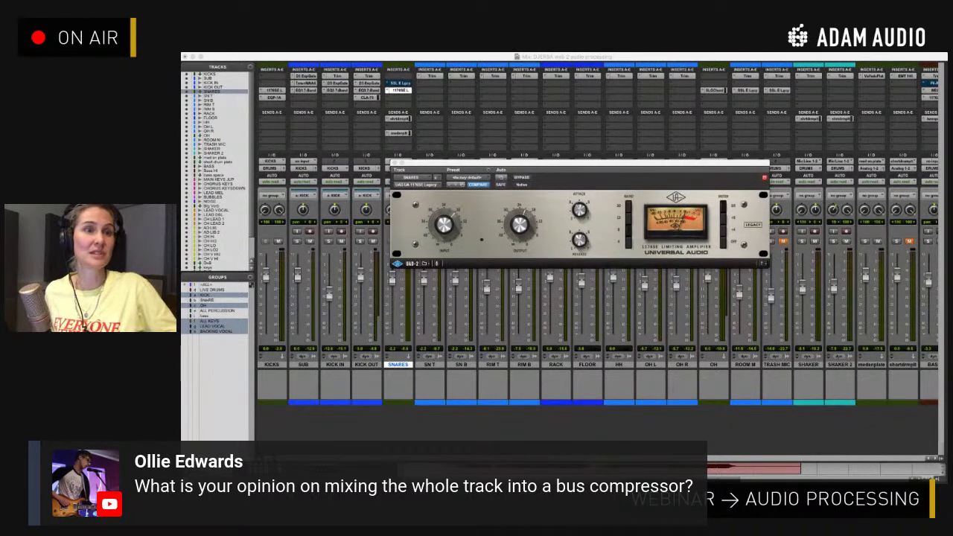
pyautogui.hotkey('alt', 'Tab')
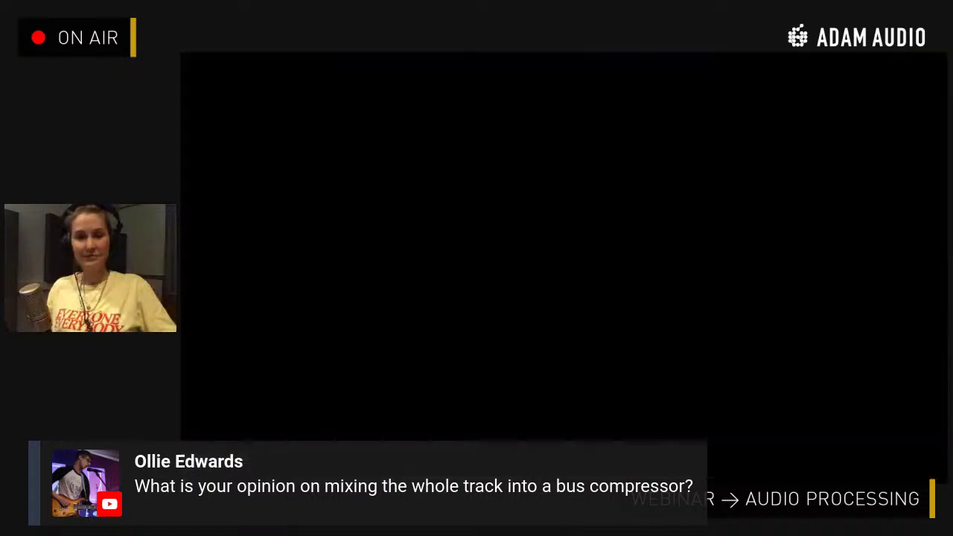
pyautogui.press('Right')
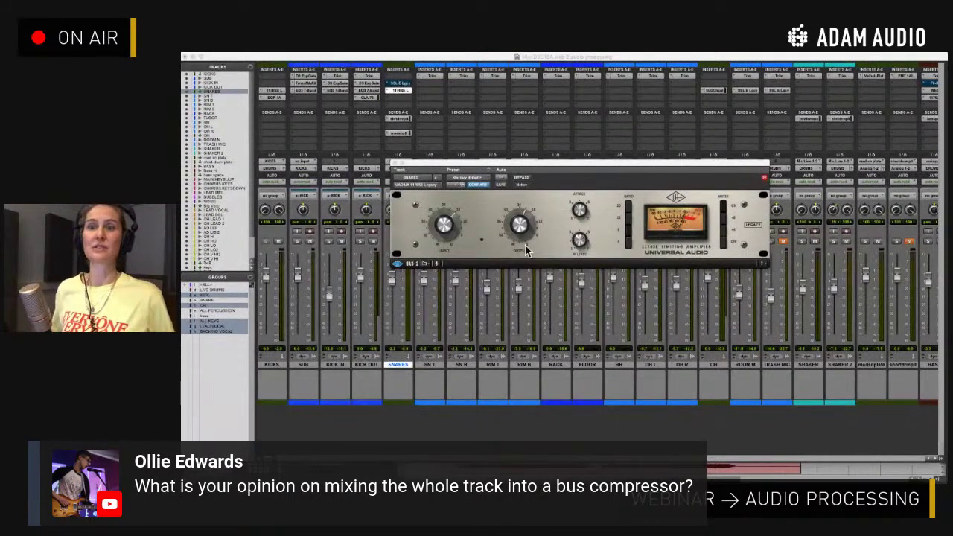
# Close the 1176SE window and move the VU Meter on Master 1 down to the second insert slot
pyautogui.click(394, 162)
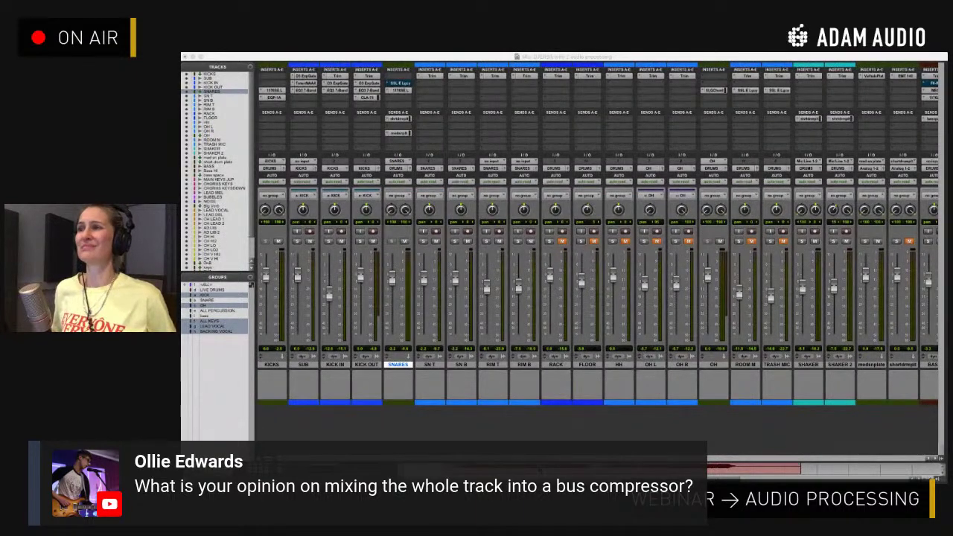
pyautogui.hscroll(15, 596, 231)
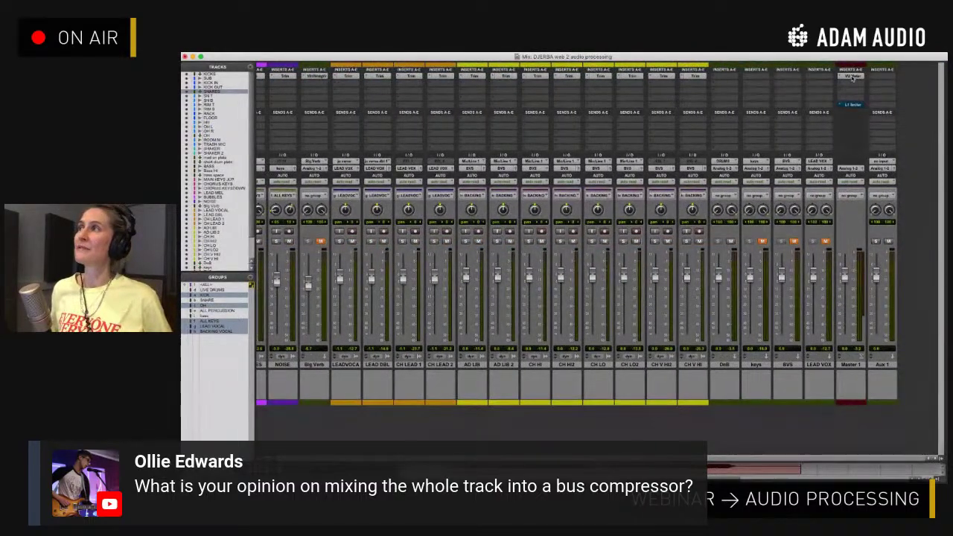
pyautogui.moveTo(852, 87); pyautogui.dragTo(853, 84)
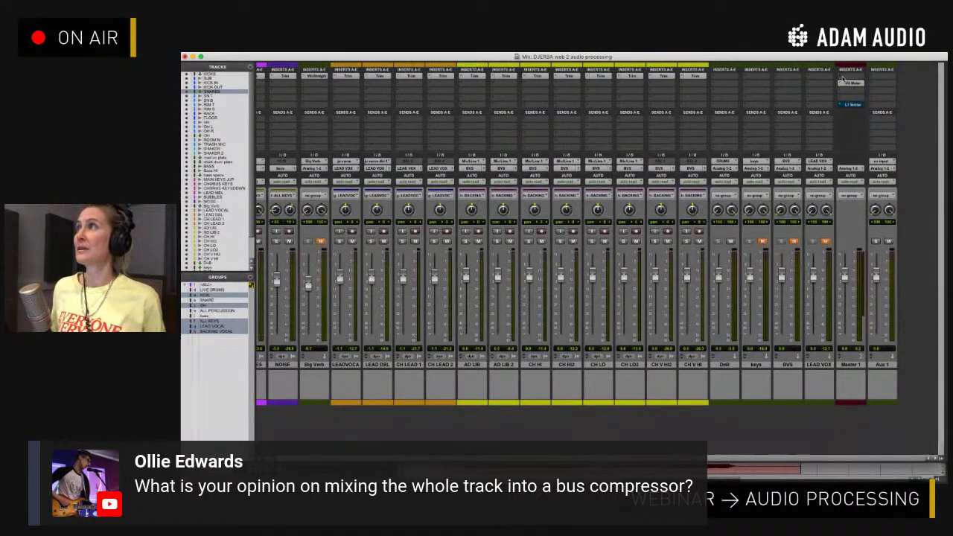
# Search for "ssl" and "uad" plug-ins for the first insert slot of Master 1
pyautogui.click(841, 76)
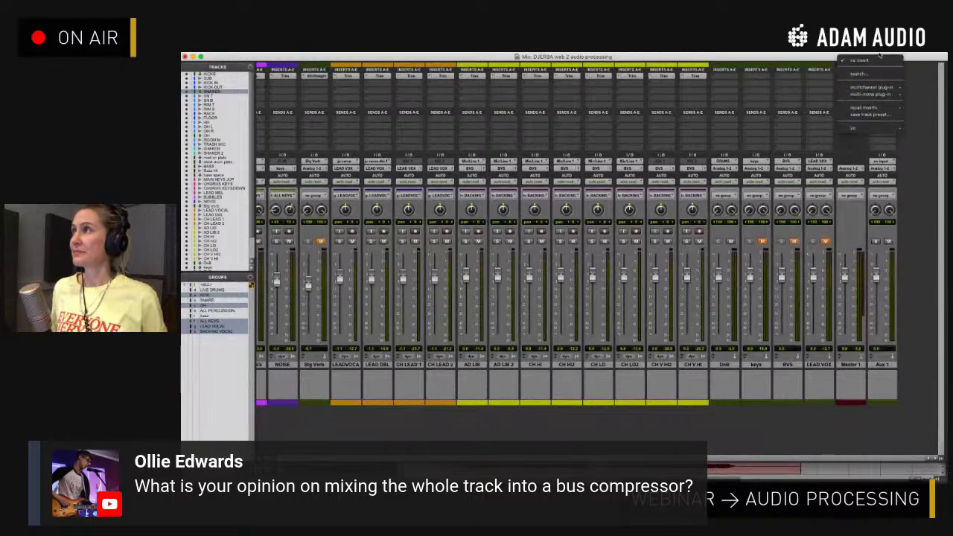
pyautogui.moveTo(884, 88)
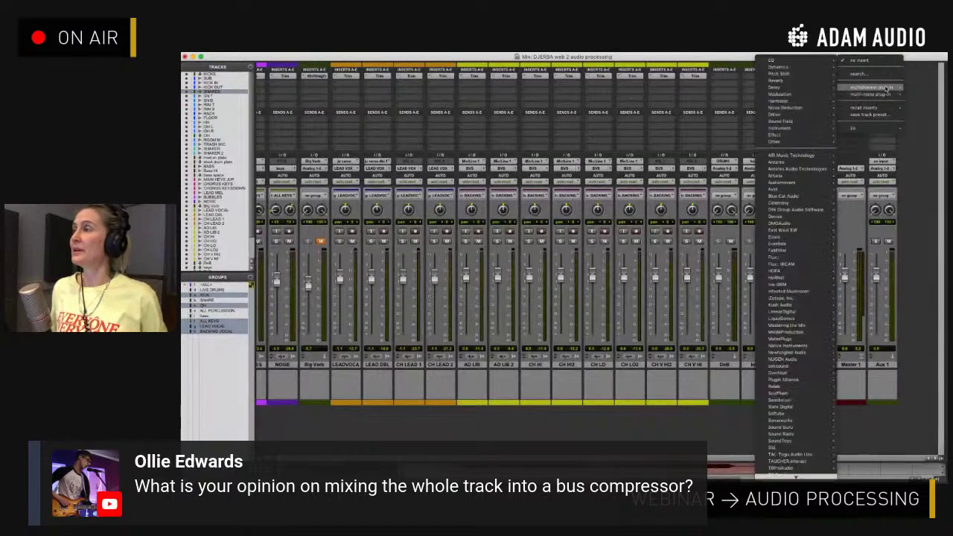
pyautogui.moveTo(781, 67)
pyautogui.click(696, 97)
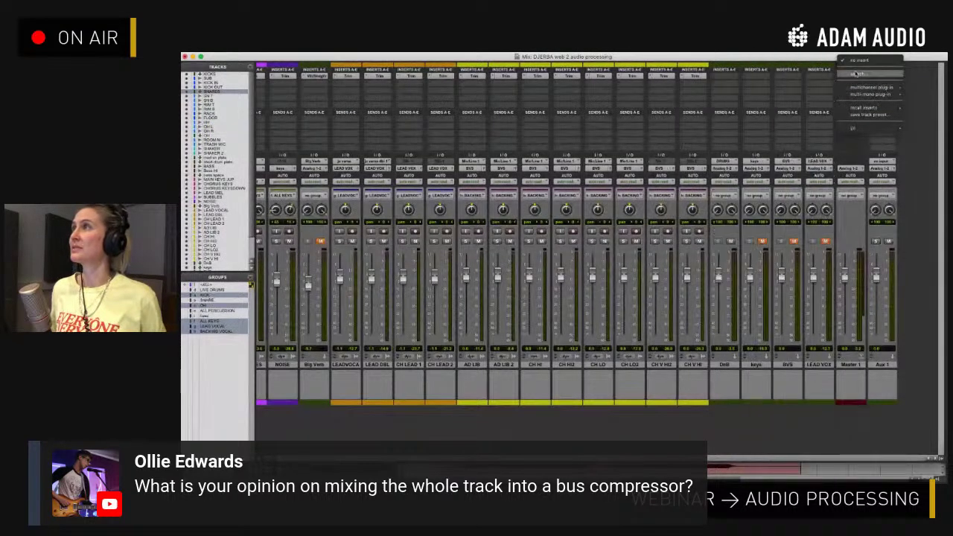
pyautogui.click(859, 84)
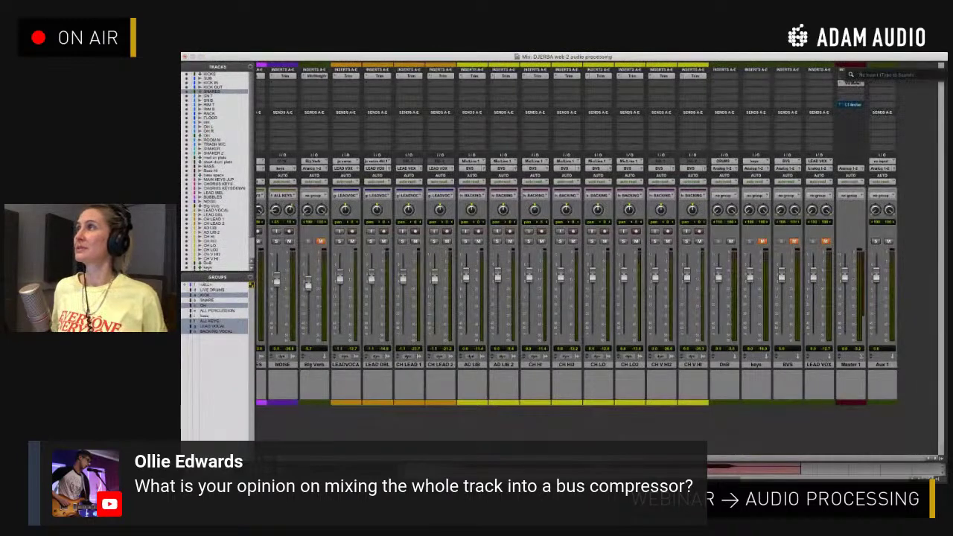
pyautogui.write('ssl')
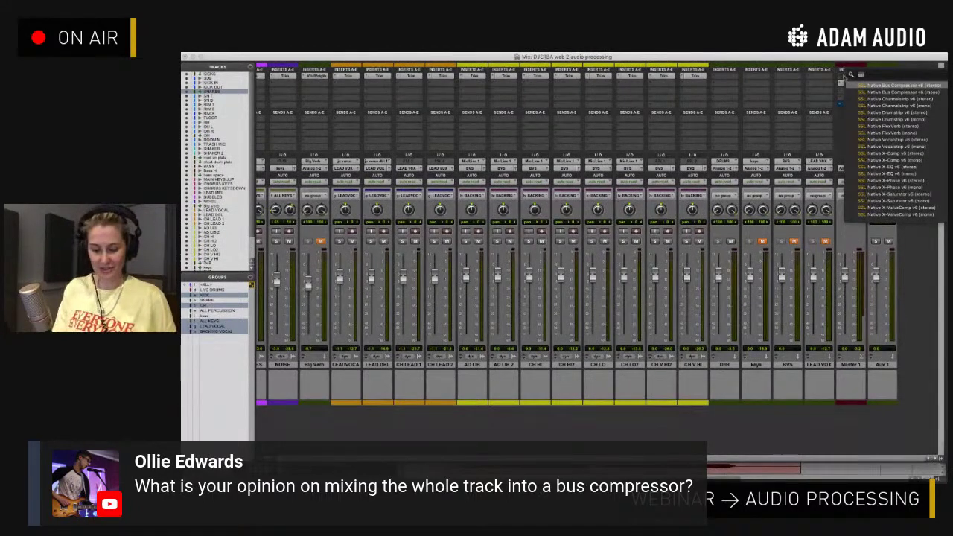
pyautogui.write('uad')
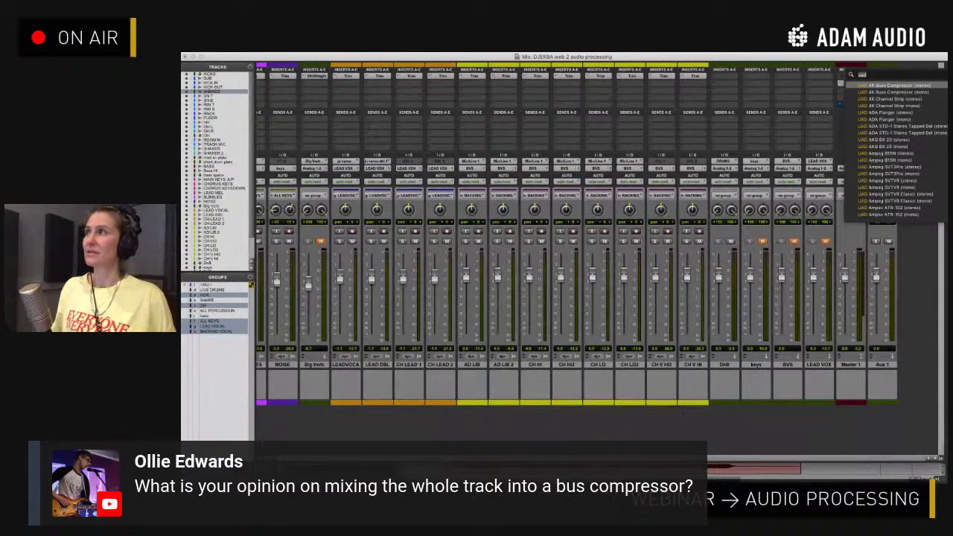
pyautogui.click(863, 85)
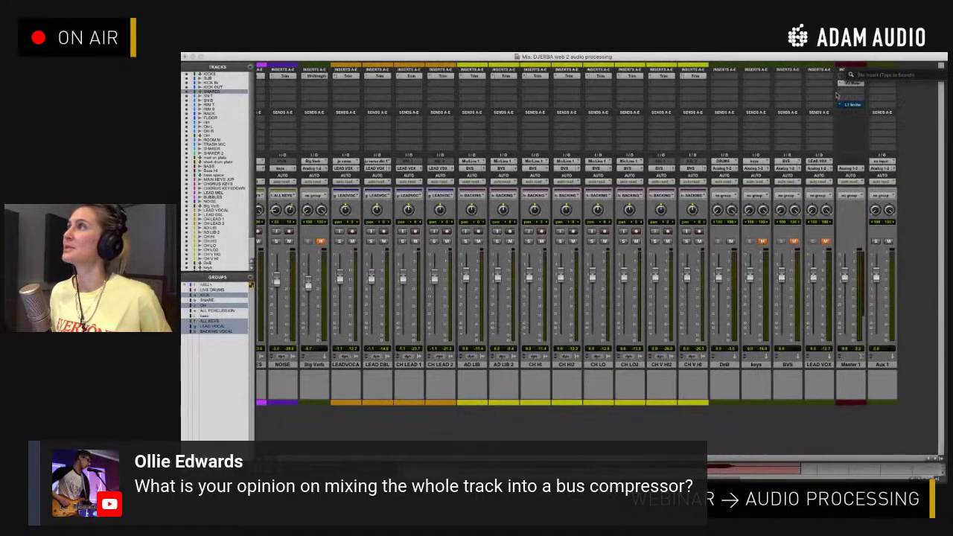
# Insert the stereo UAD SSL G Bus Compressor in the first insert slot of Master 1 and move its window clear of the mixer's lower area
pyautogui.click(842, 77)
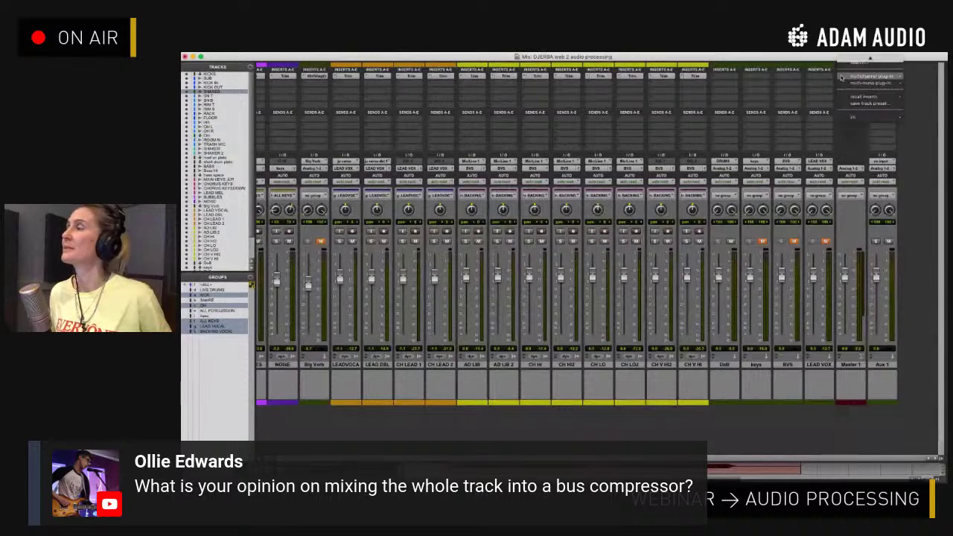
pyautogui.moveTo(864, 76)
pyautogui.moveTo(789, 67)
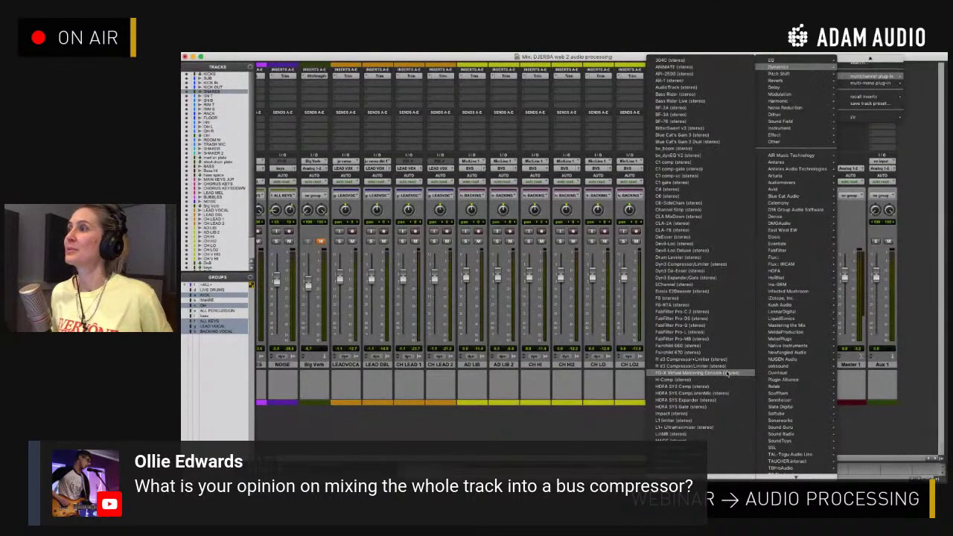
pyautogui.scroll(-3, 689, 428)
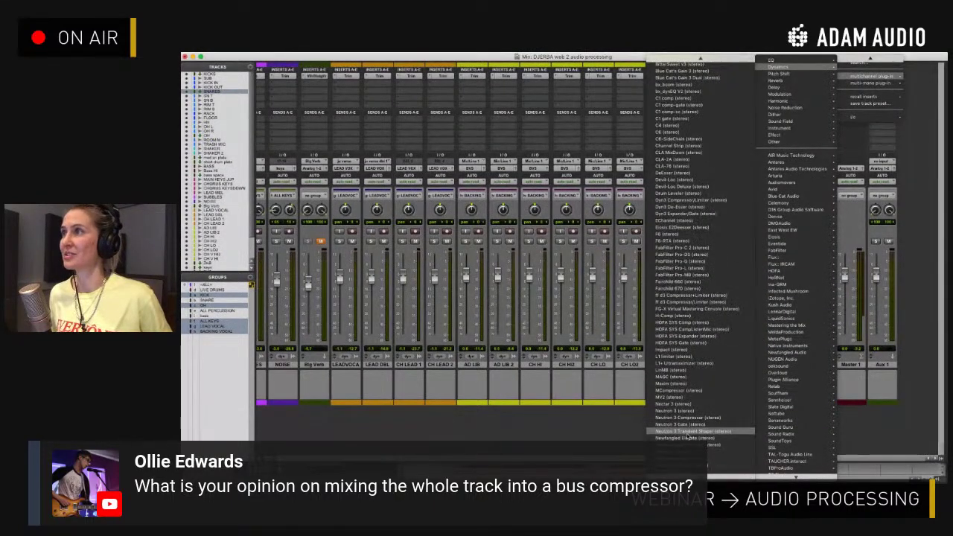
pyautogui.scroll(-10, 707, 454)
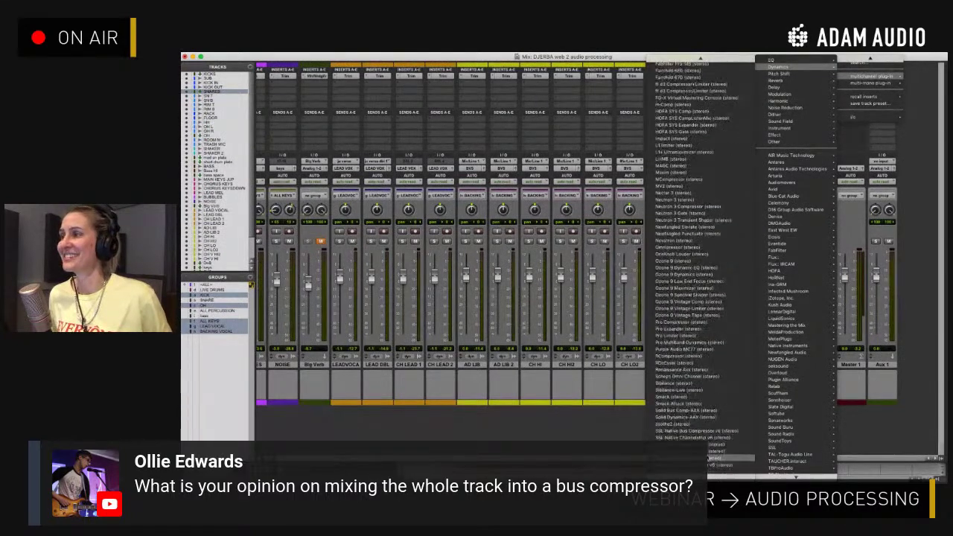
pyautogui.scroll(-3, 711, 456)
pyautogui.scroll(-3, 713, 454)
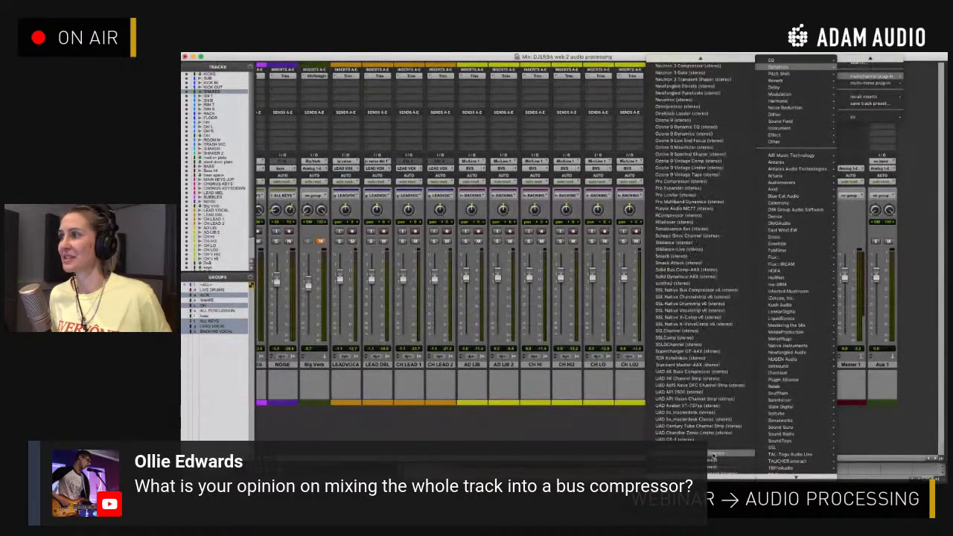
pyautogui.scroll(-2, 714, 454)
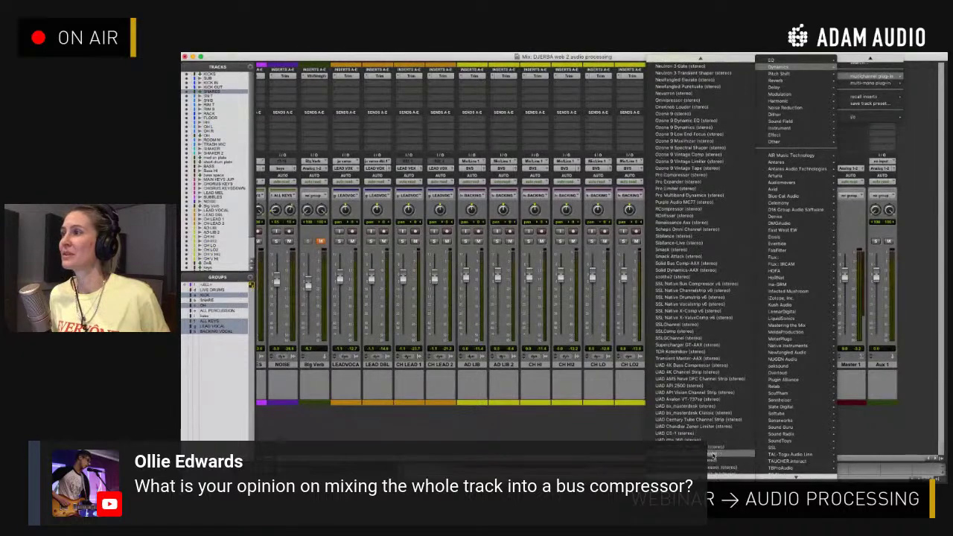
pyautogui.scroll(-9, 713, 455)
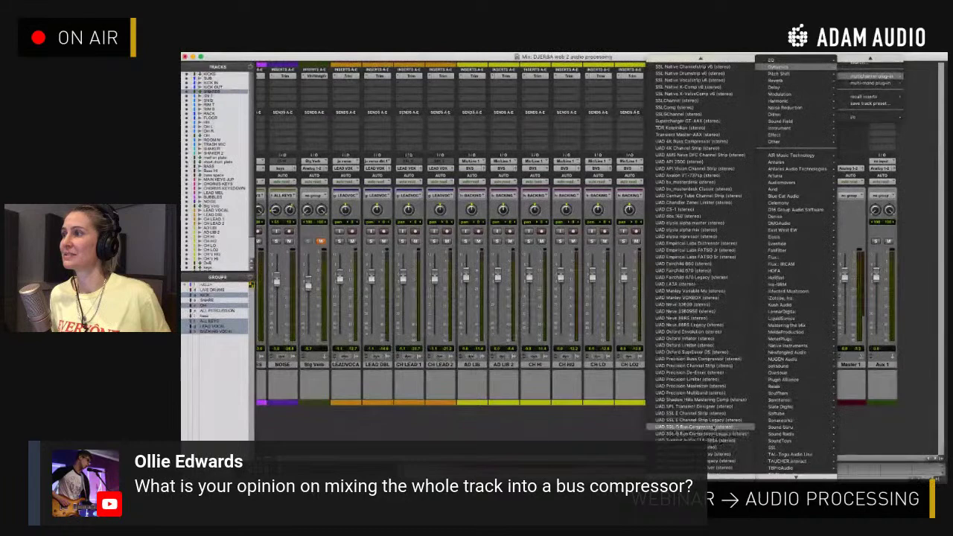
pyautogui.click(713, 427)
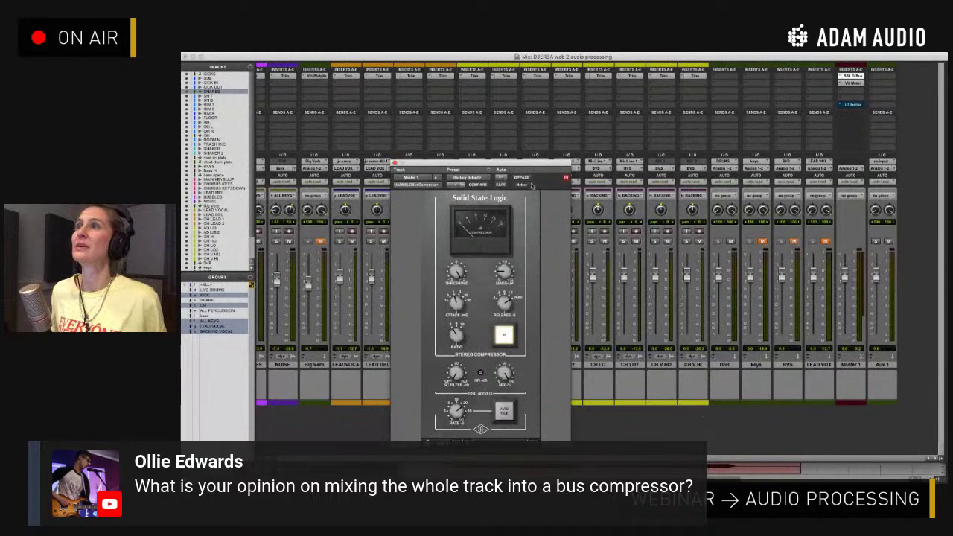
pyautogui.moveTo(527, 169); pyautogui.dragTo(635, 117)
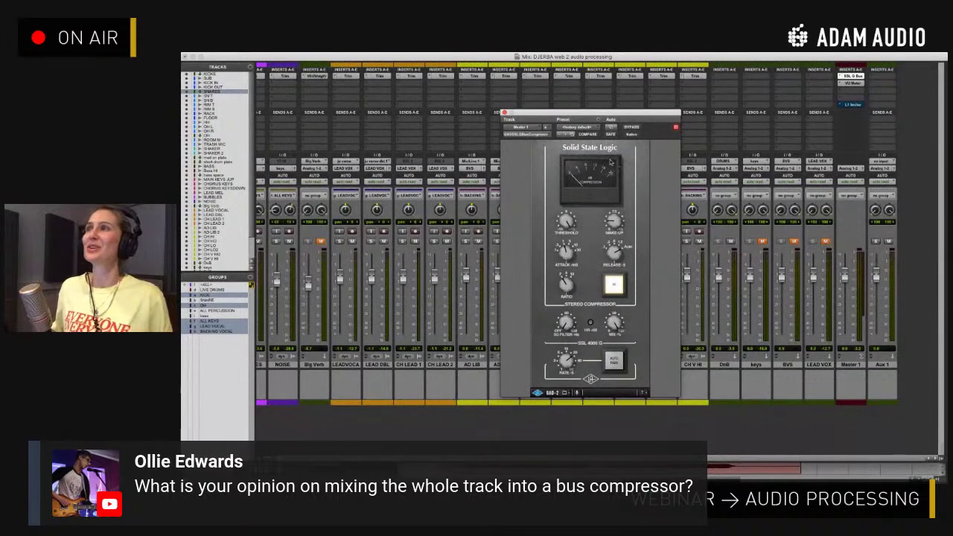
# Play the mix from bar 11 and adjust the attack of the SSL bus compressor on Master 1
pyautogui.press('super+equal')
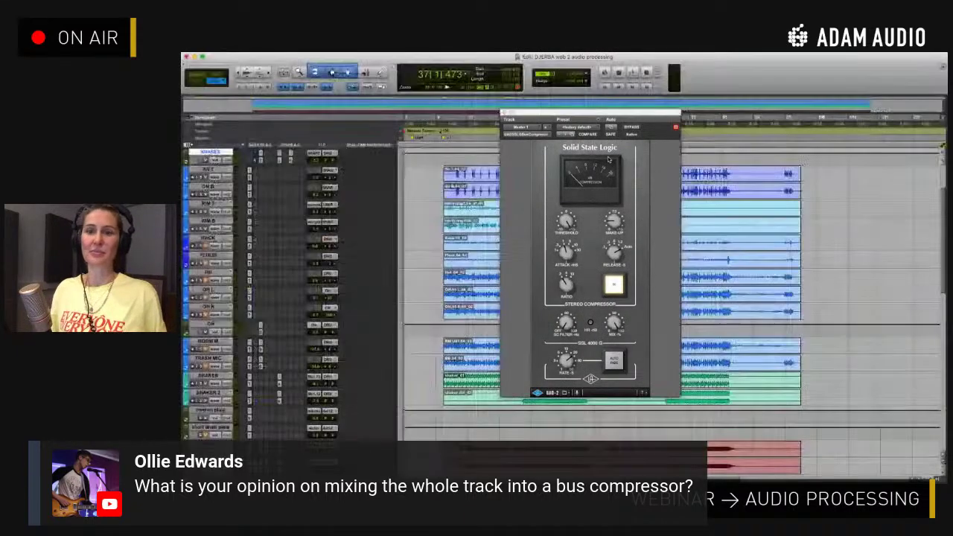
pyautogui.press('Return')
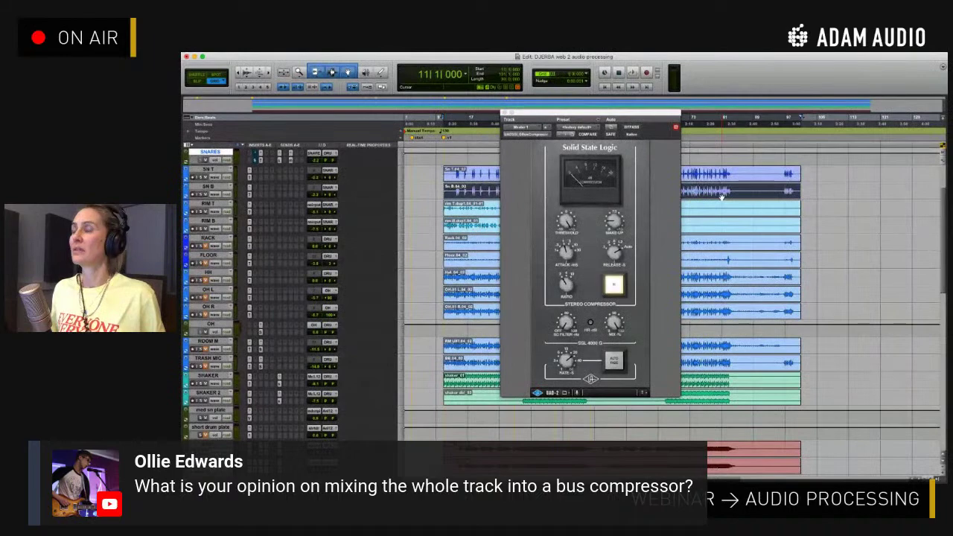
pyautogui.press('super+equal')
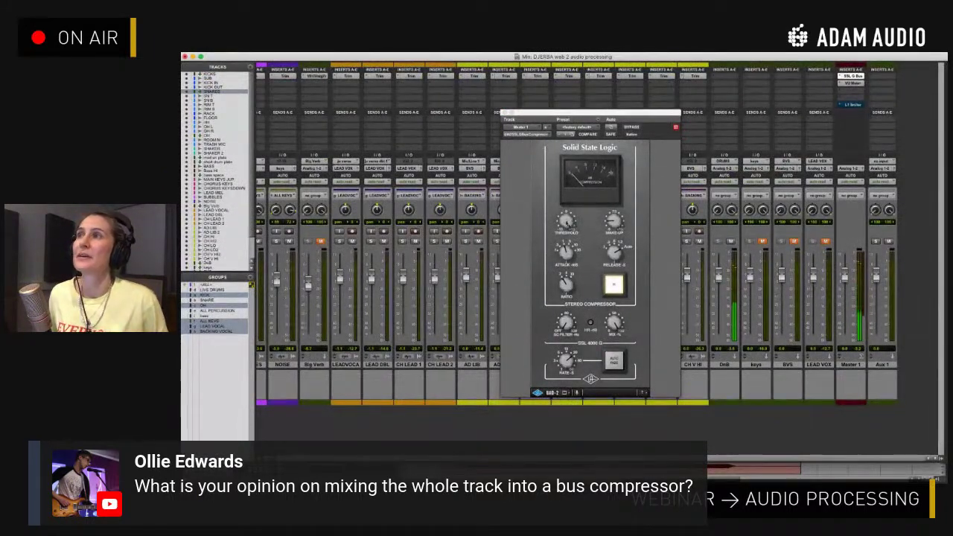
pyautogui.click(566, 252)
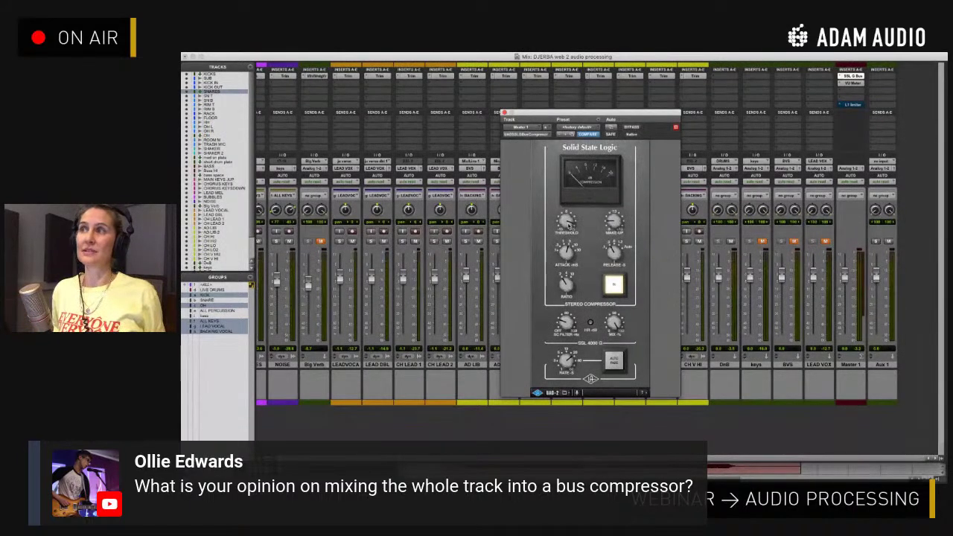
# Play further passages of the mix with the SSL bus compressor on Master 1 in view
pyautogui.press('super+equal')
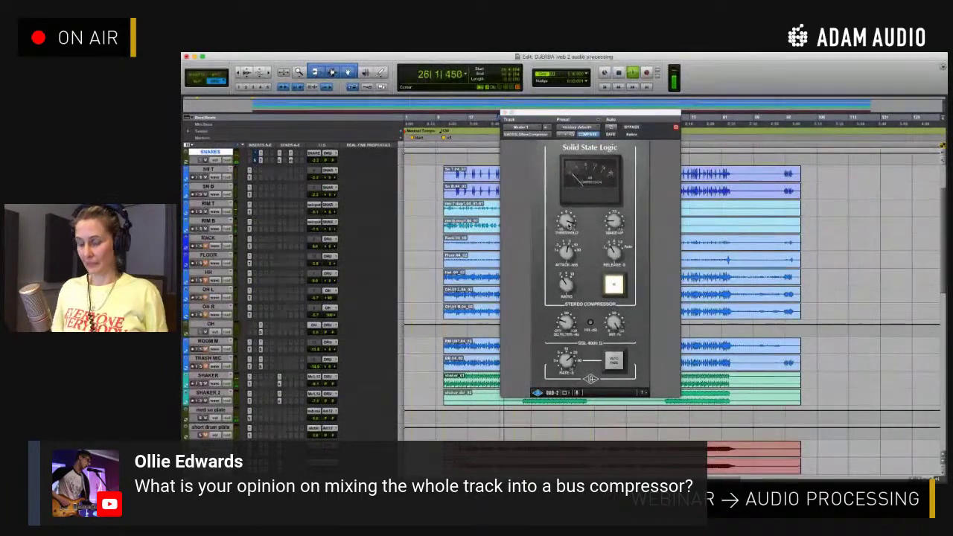
pyautogui.press('super+equal')
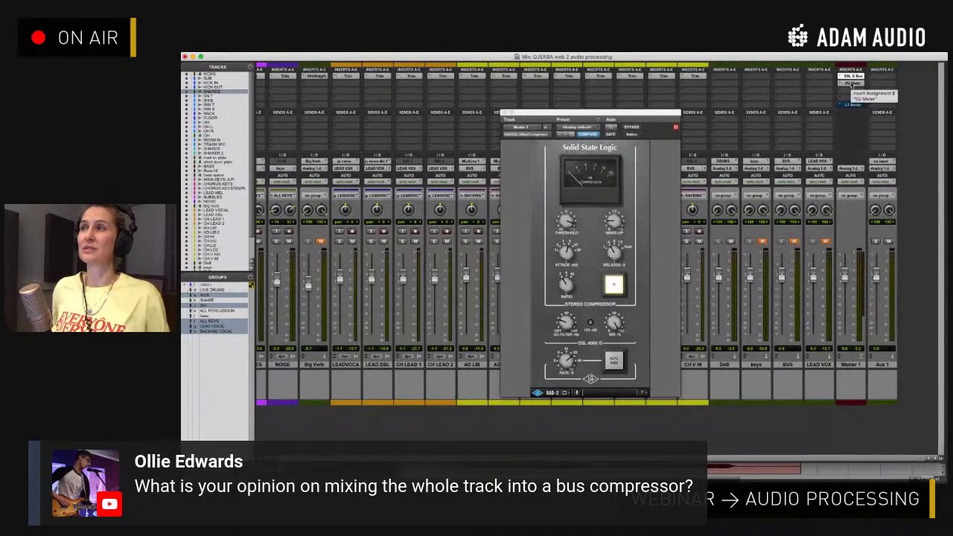
pyautogui.press('super+equal')
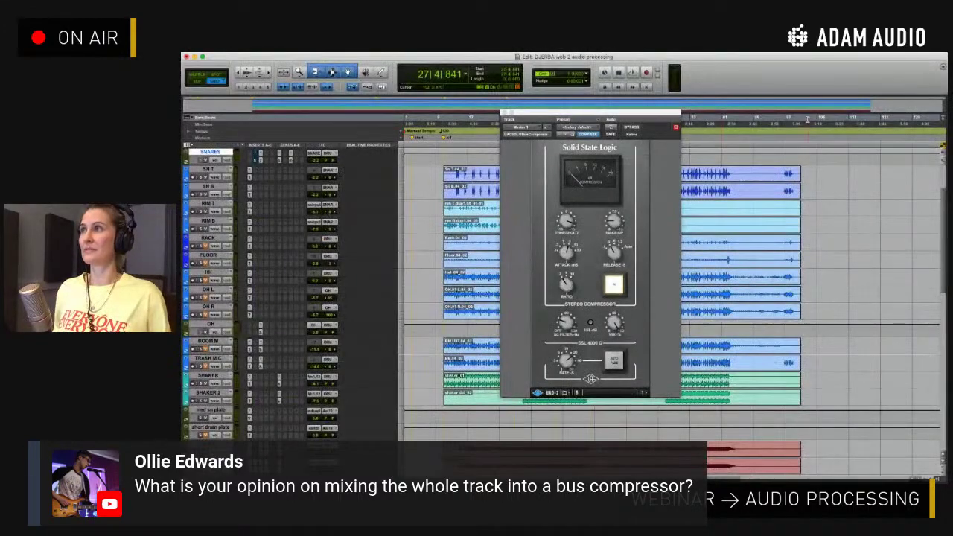
pyautogui.press('super+equal')
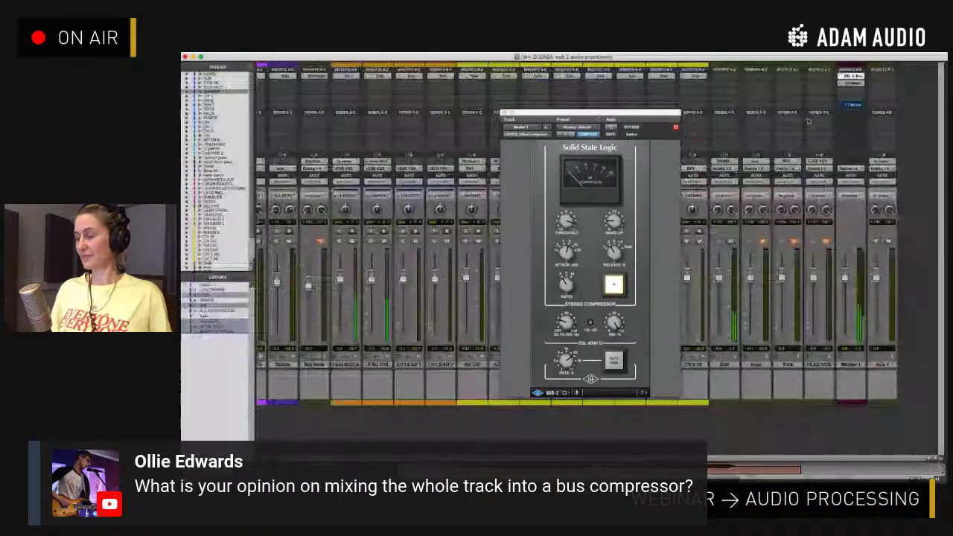
# Toggle the bypass of the VU Meter on Master 1, open it to check the master level, and close its window
pyautogui.click(853, 83)
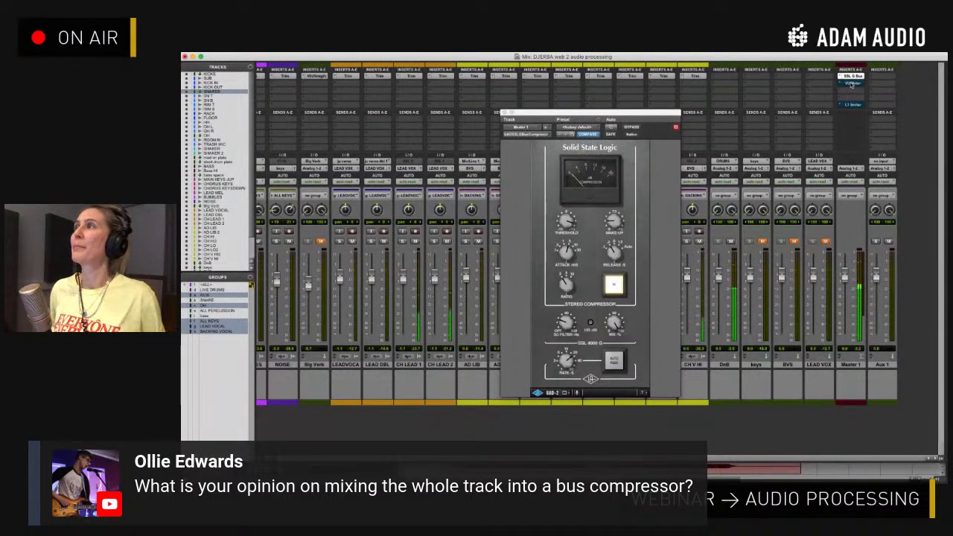
pyautogui.click(851, 82)
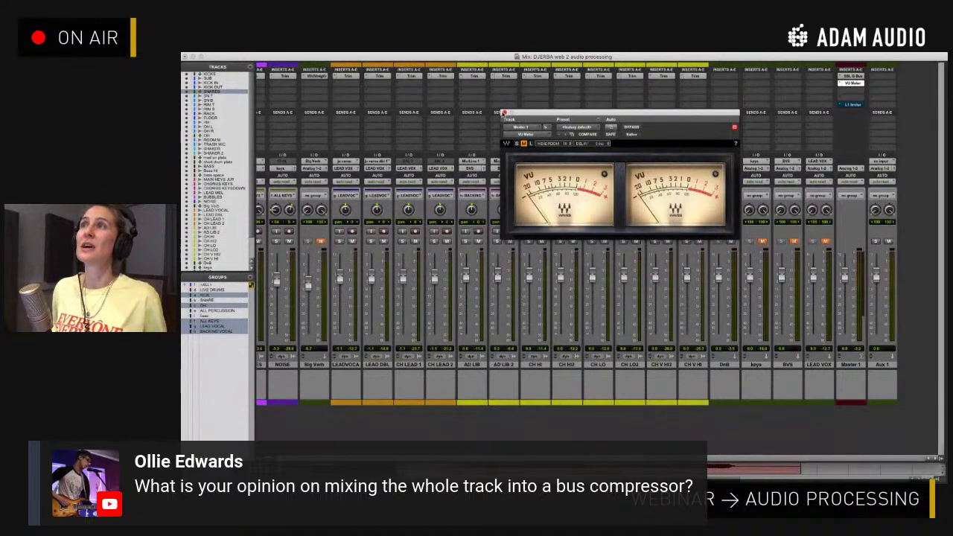
pyautogui.click(504, 113)
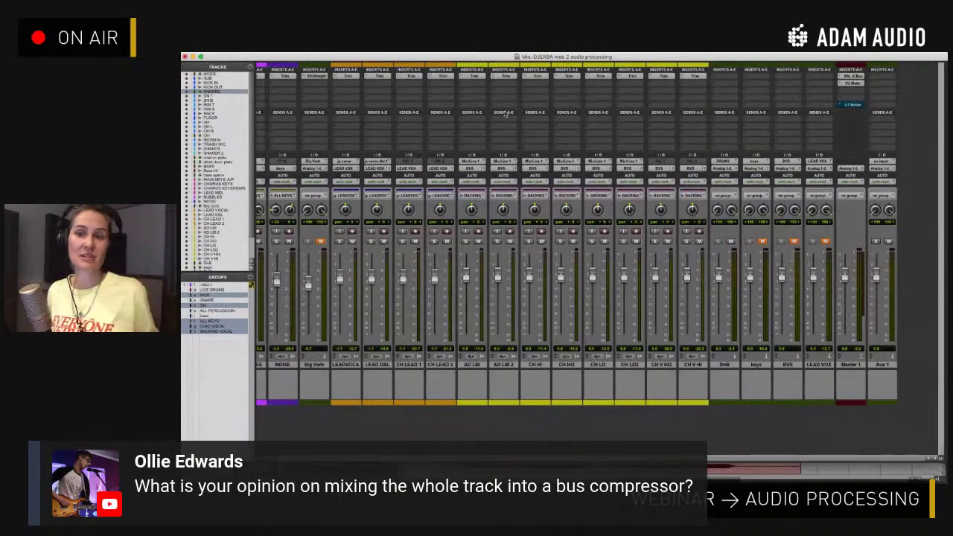